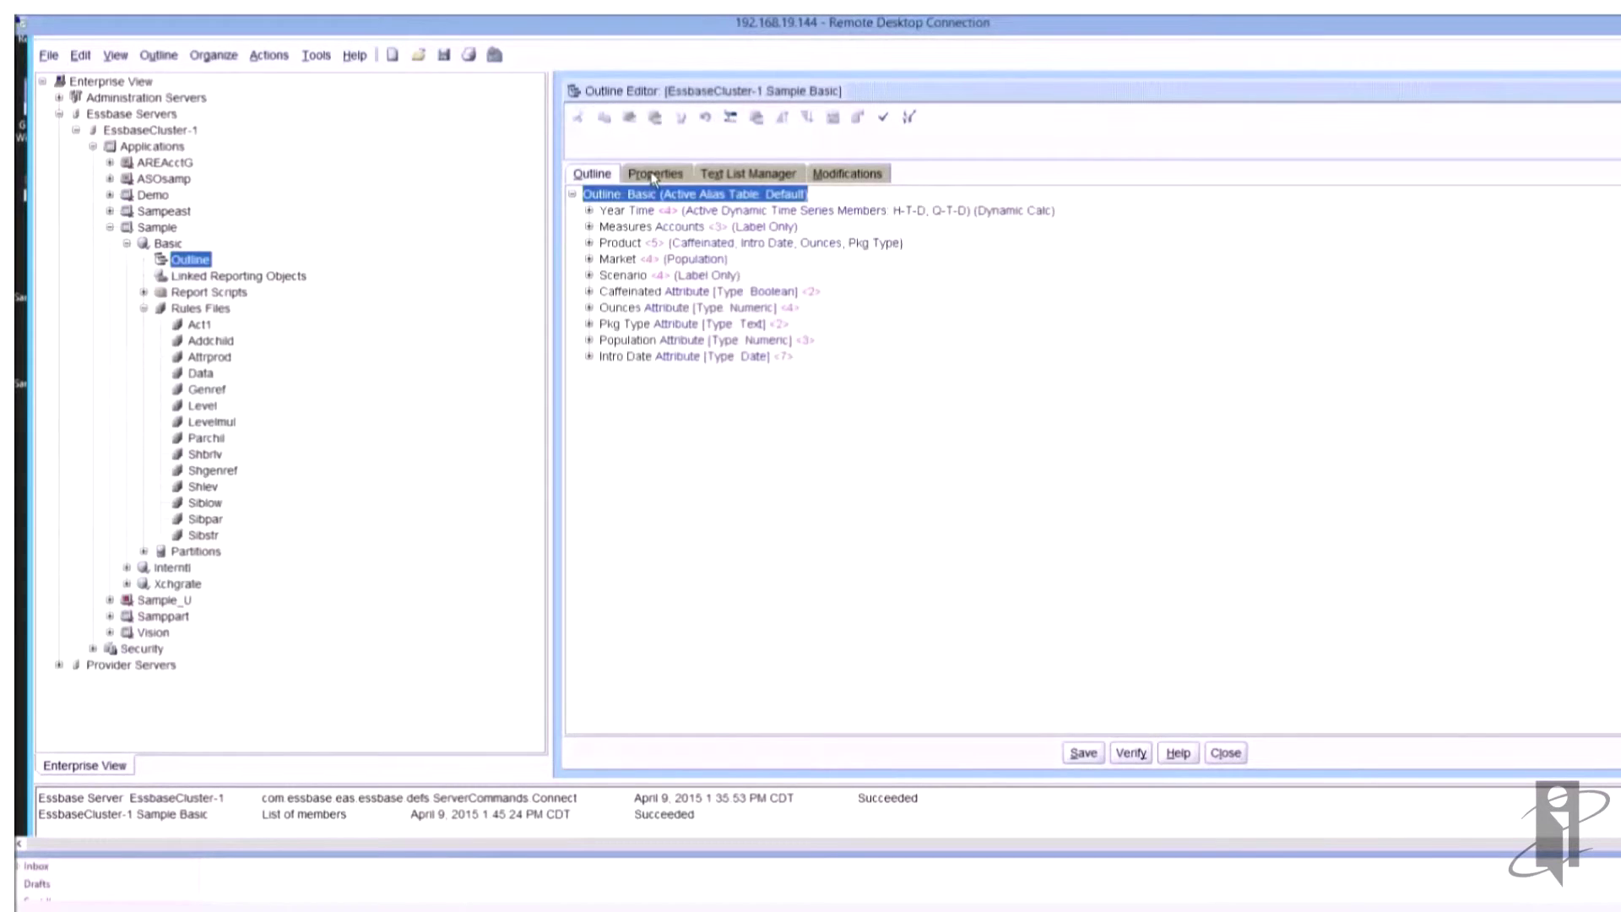
Export the Default alias table to Sample_basic_Default.alt on the desktop, overwriting the existing file.
click(653, 175)
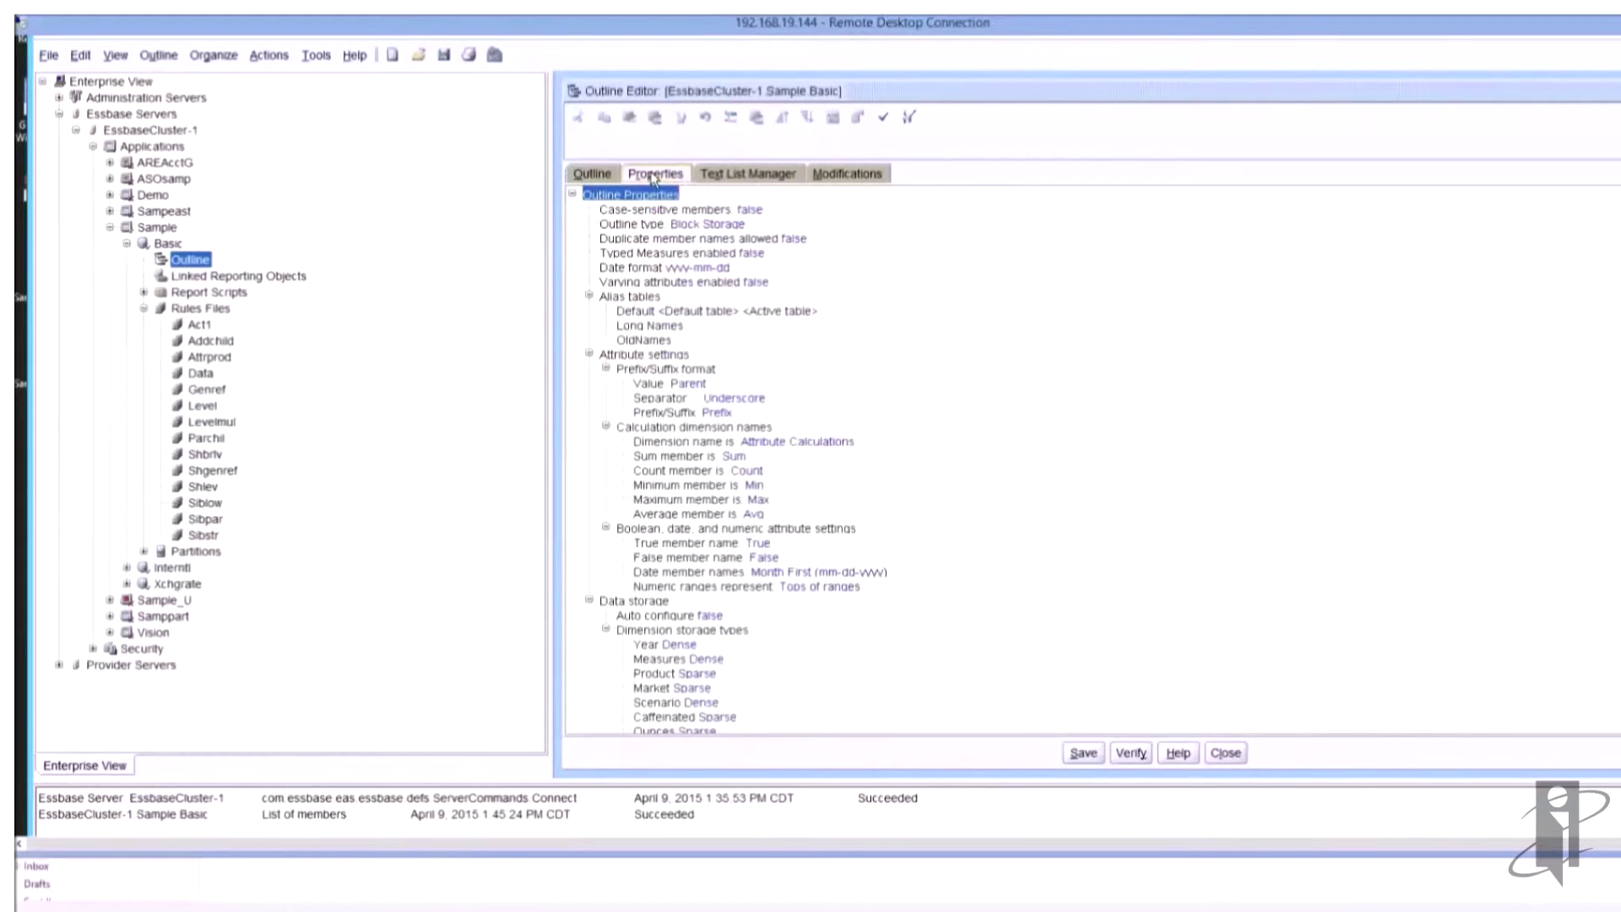
right_click(639, 314)
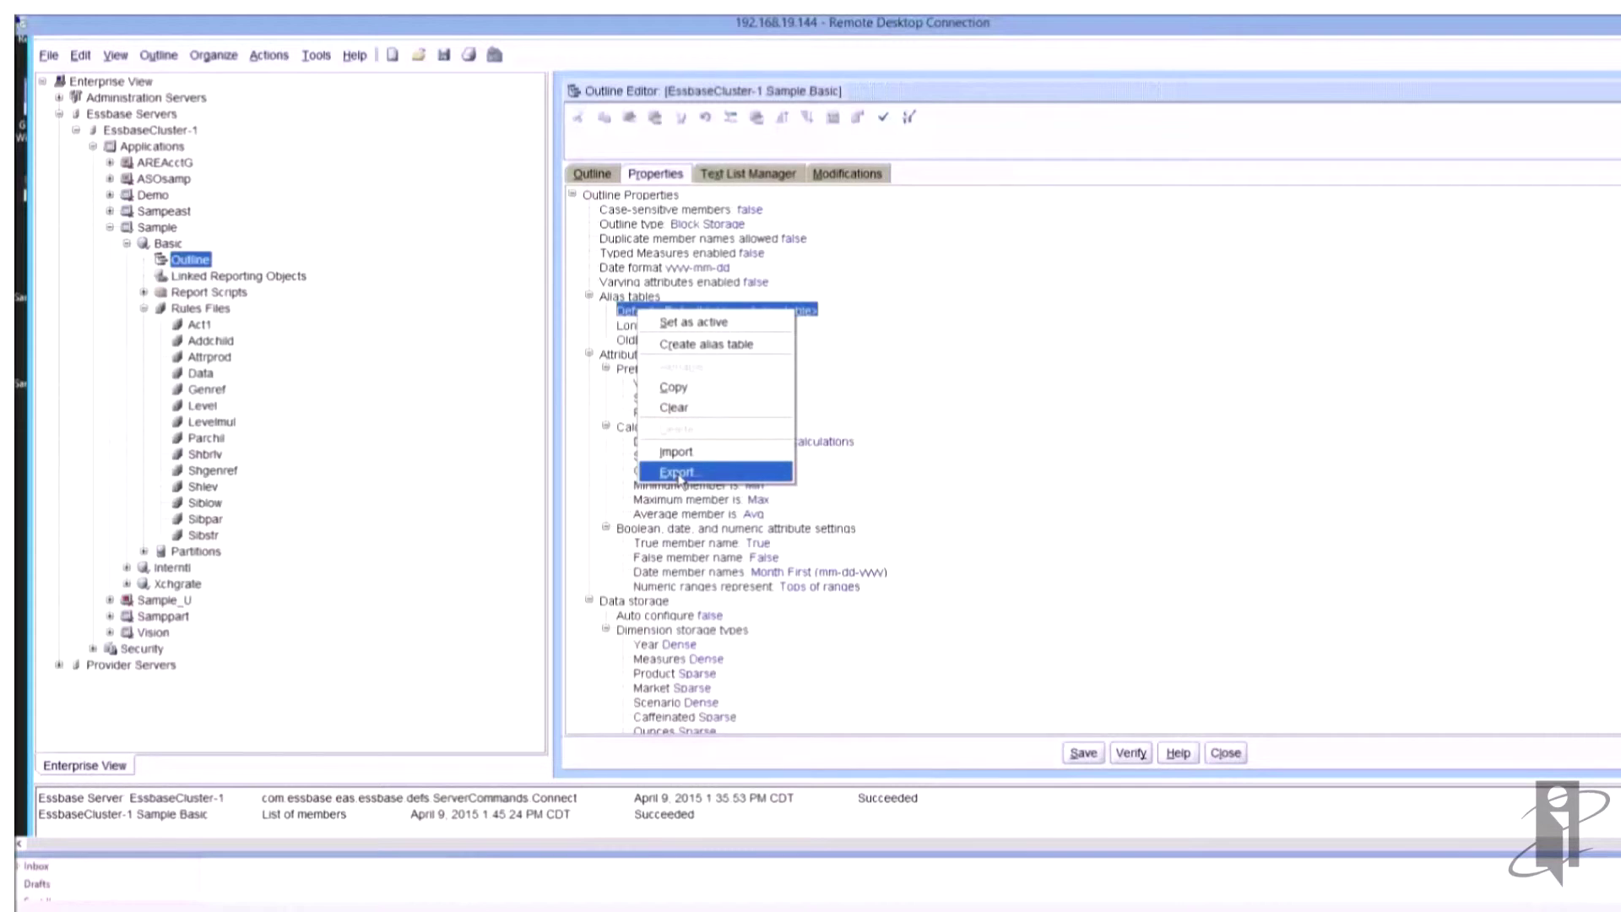
click(679, 474)
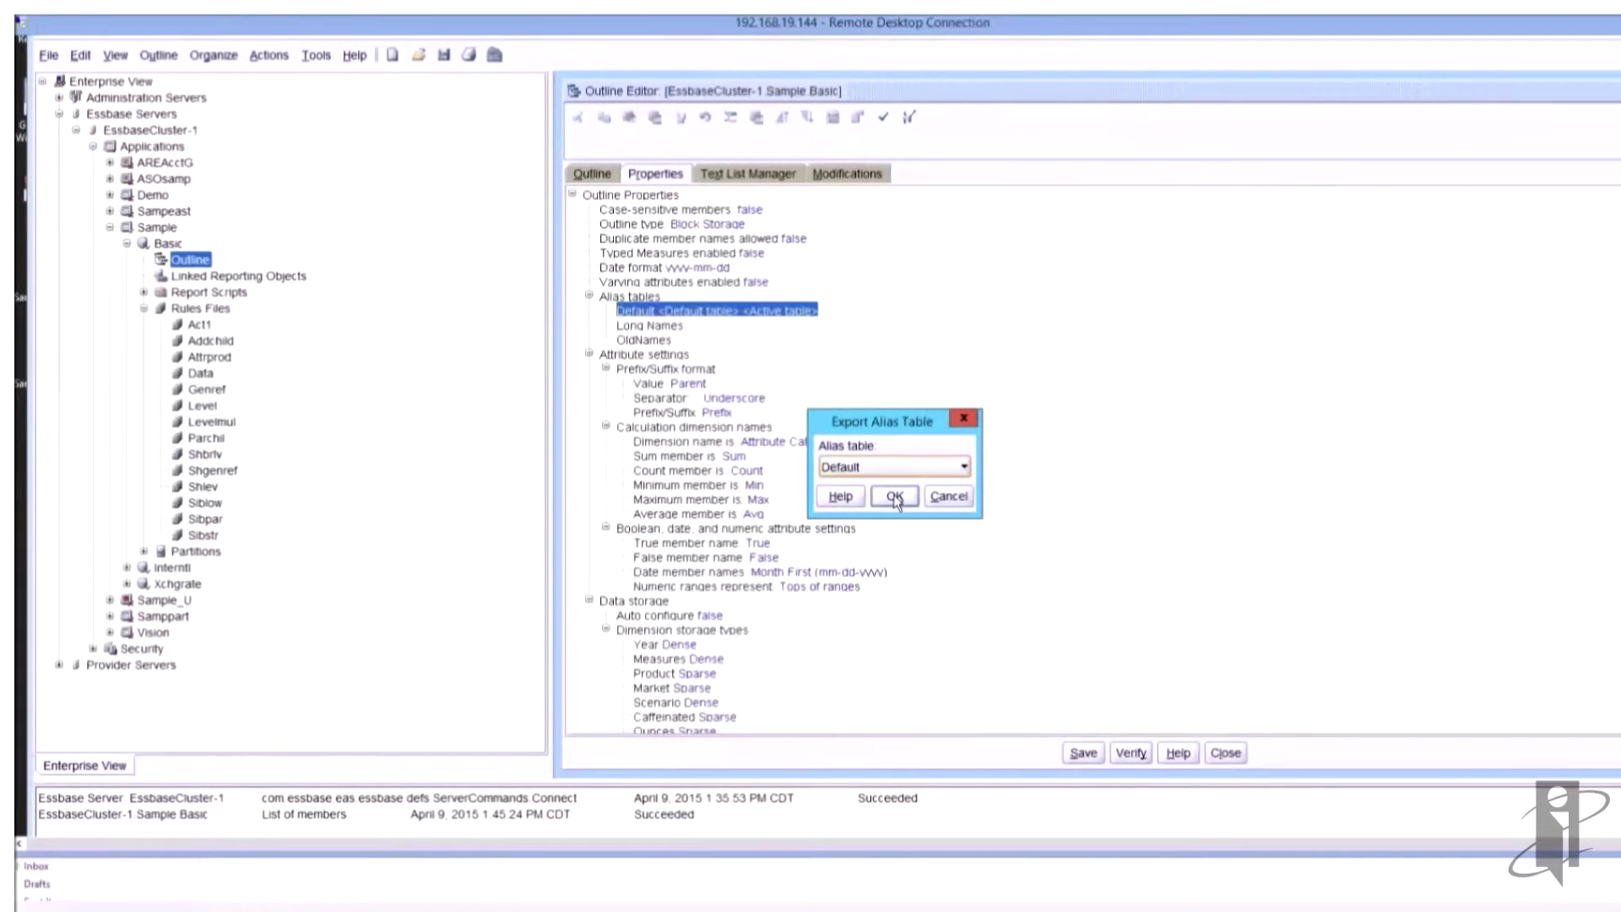
click(894, 498)
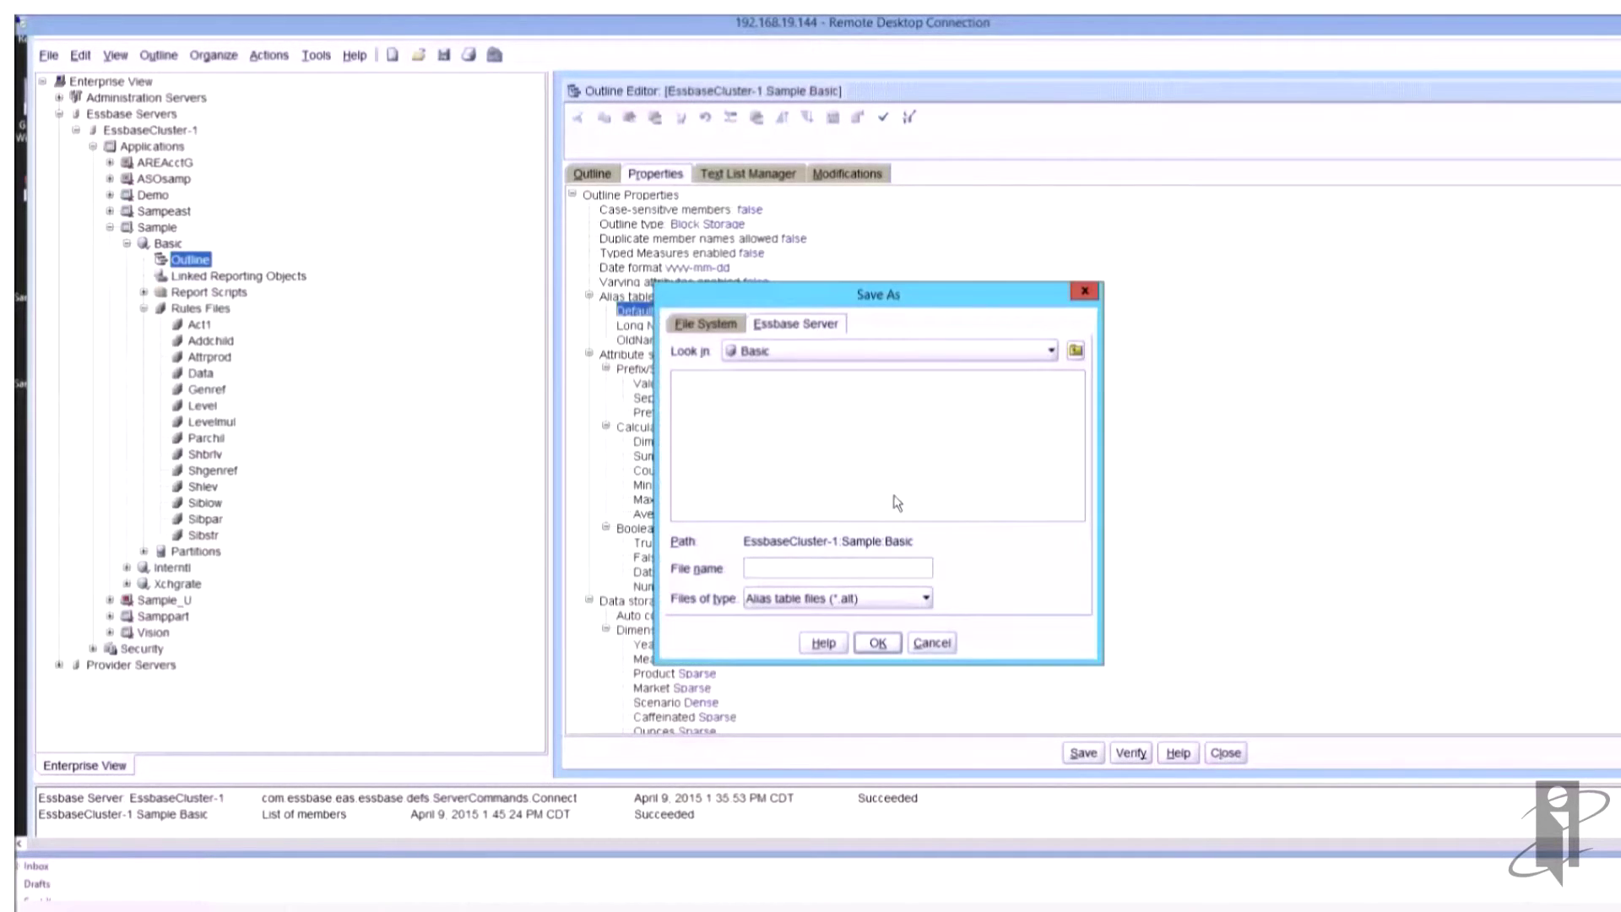
click(700, 321)
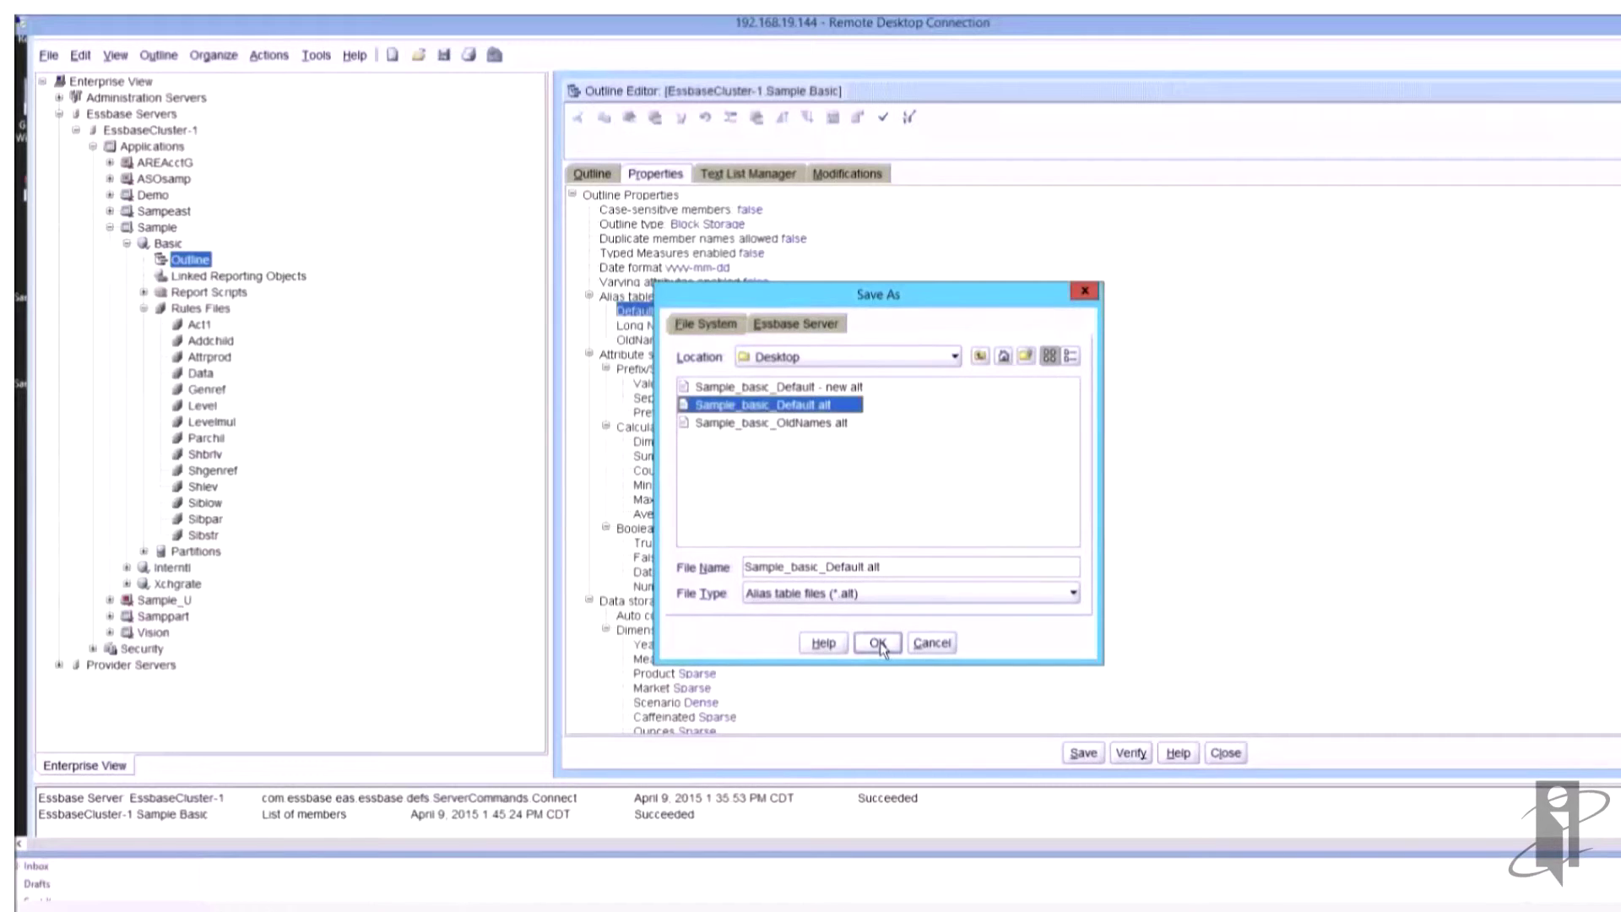
click(878, 643)
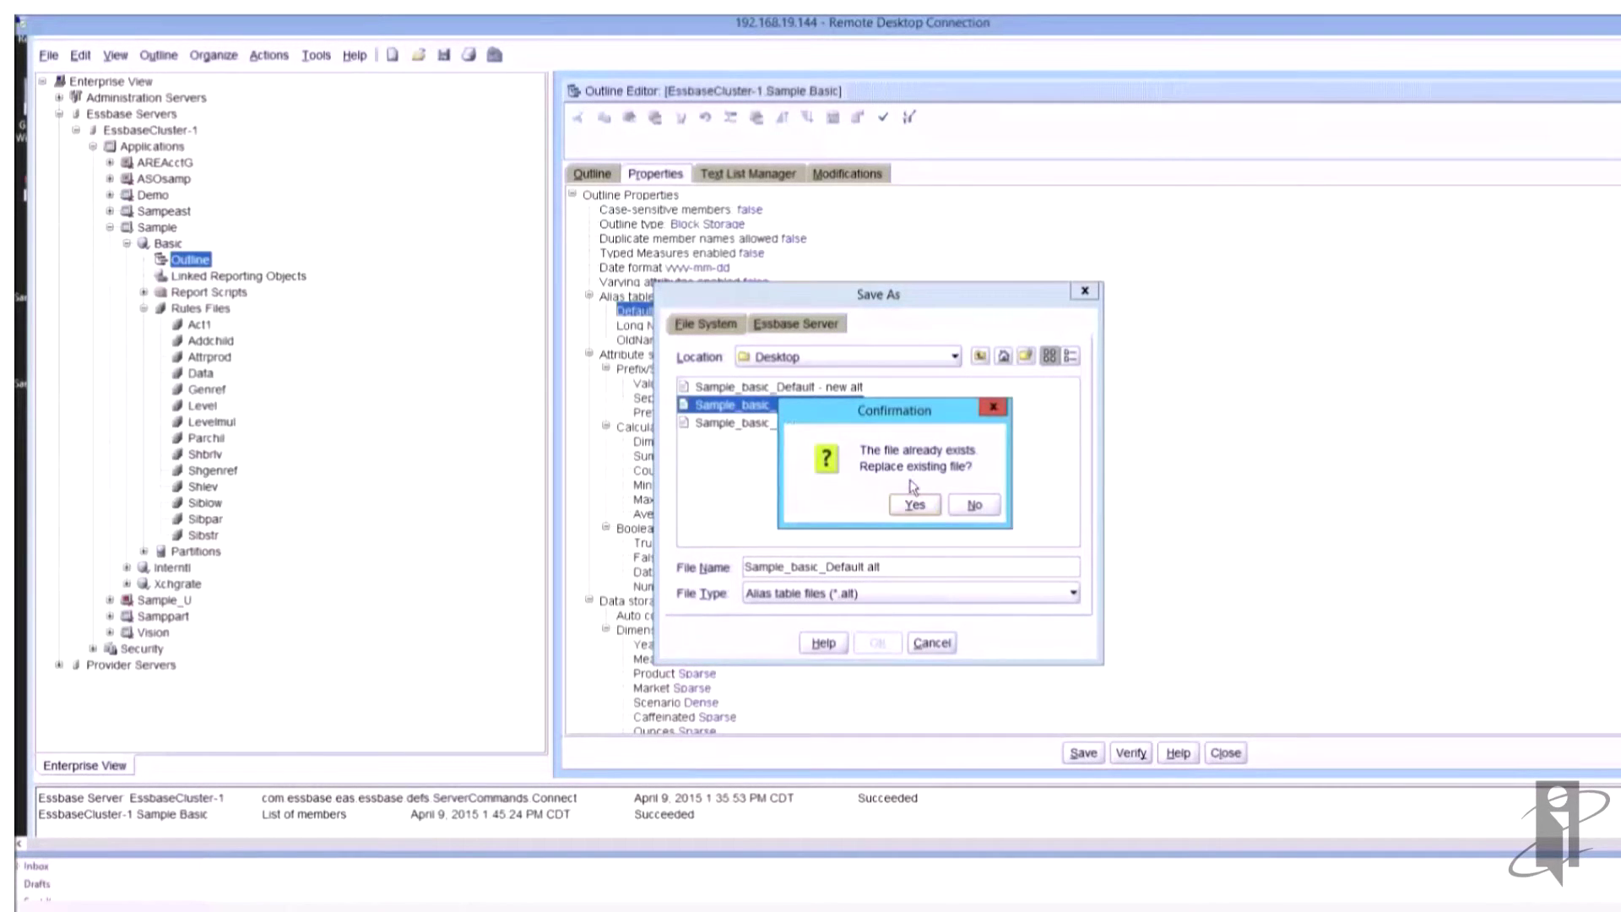
click(914, 505)
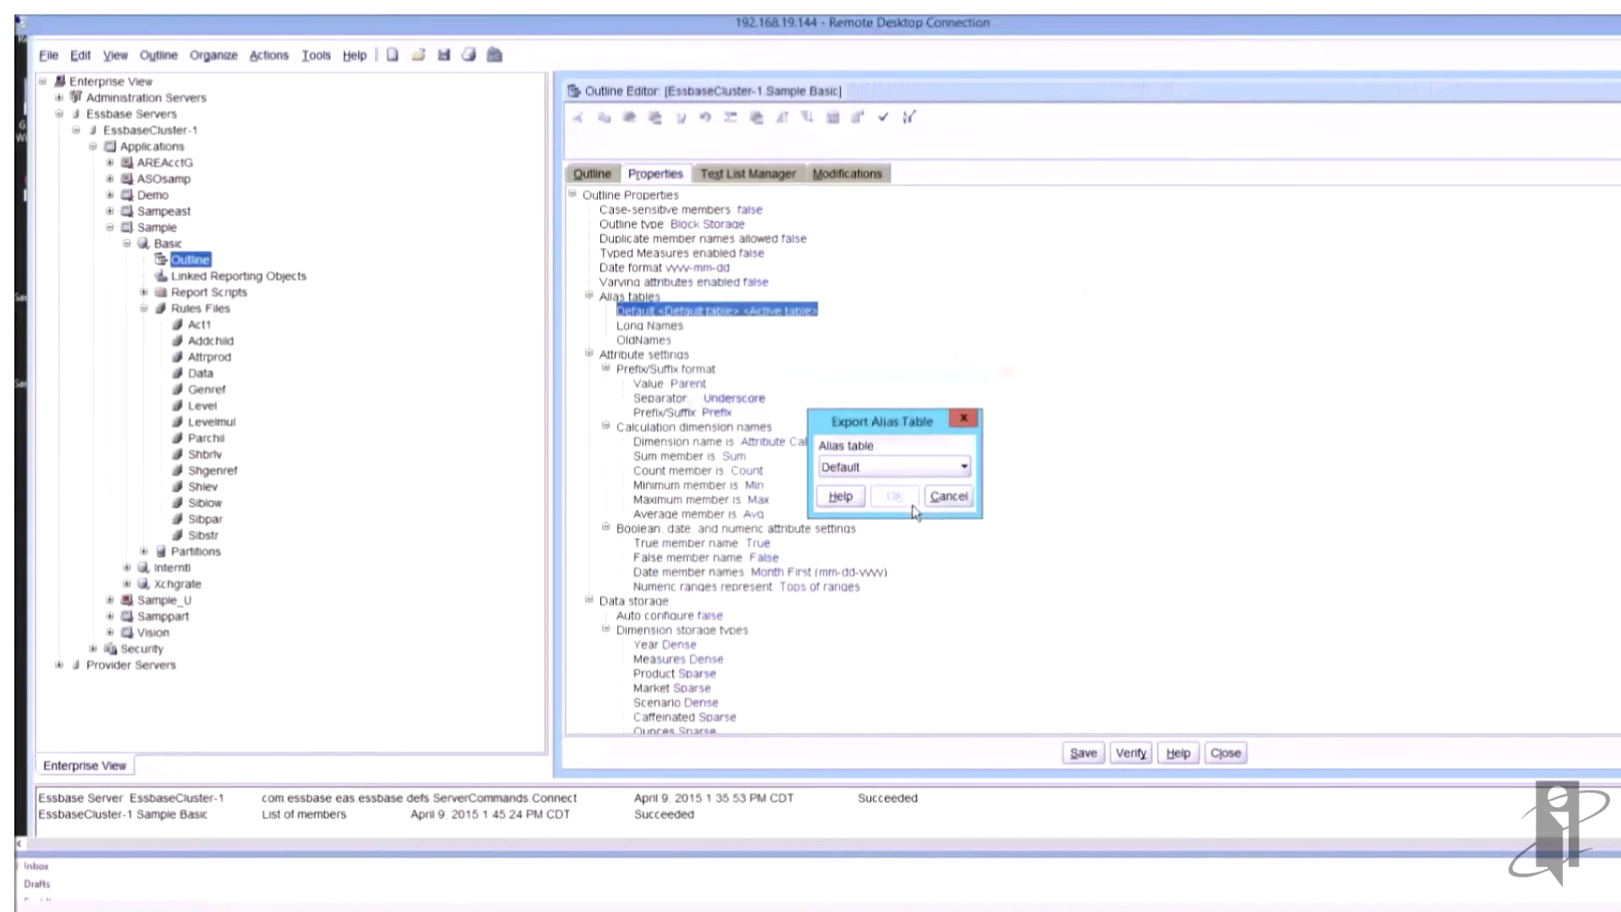
Open the exported Sample_basic_Default.alt in Notepad++ and inspect entries such as the Sasparilla alias.
click(916, 512)
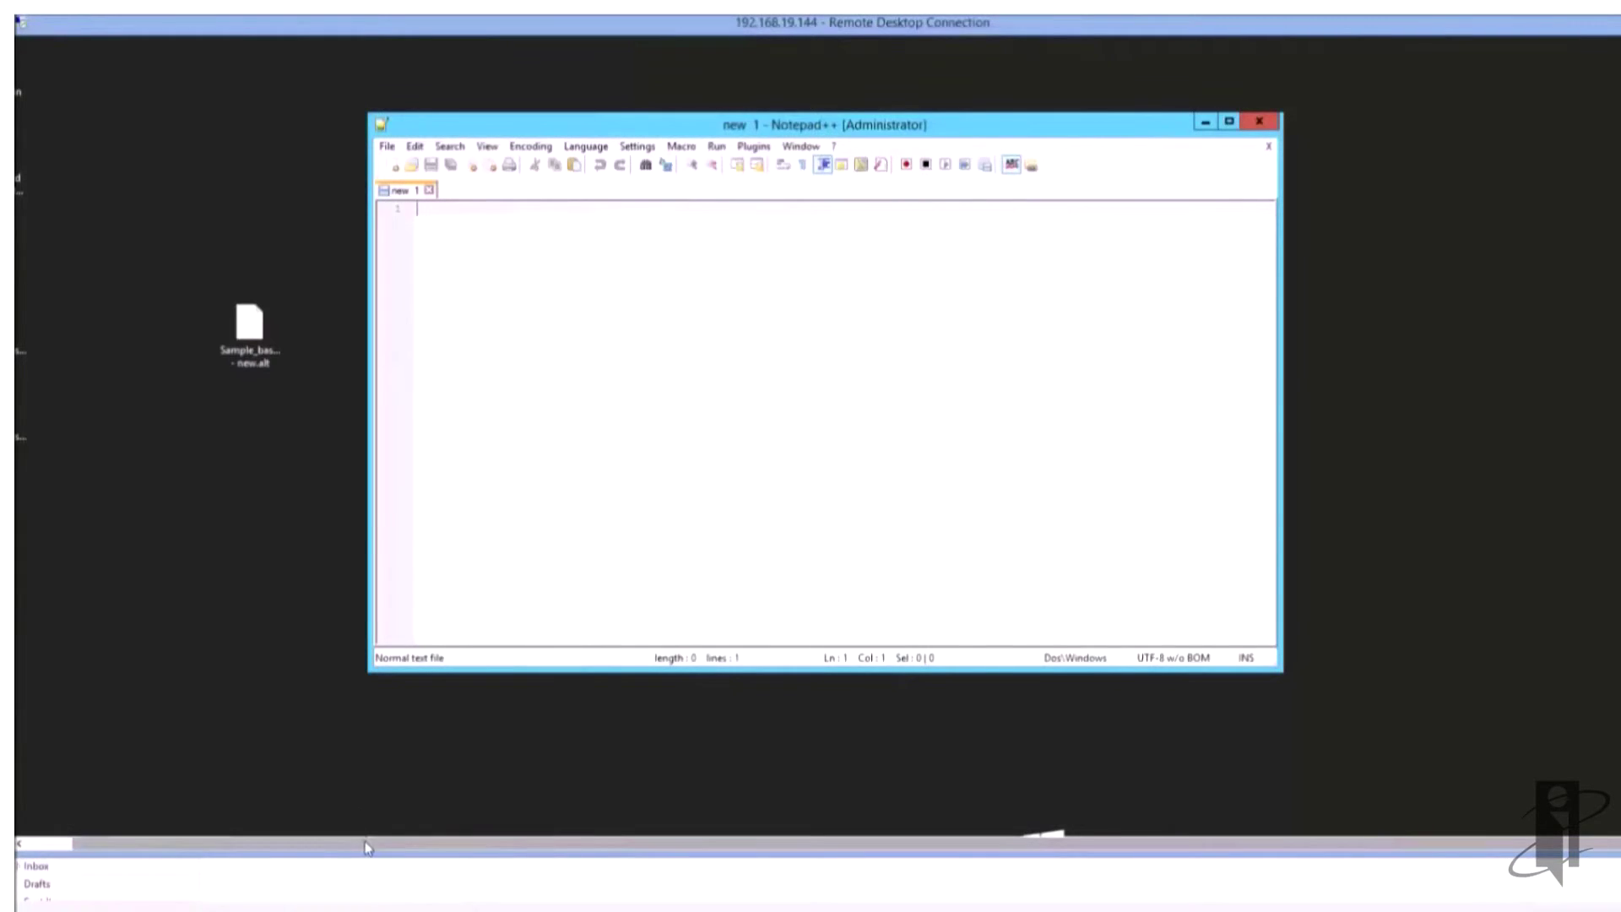
drag(365, 841, 318, 841)
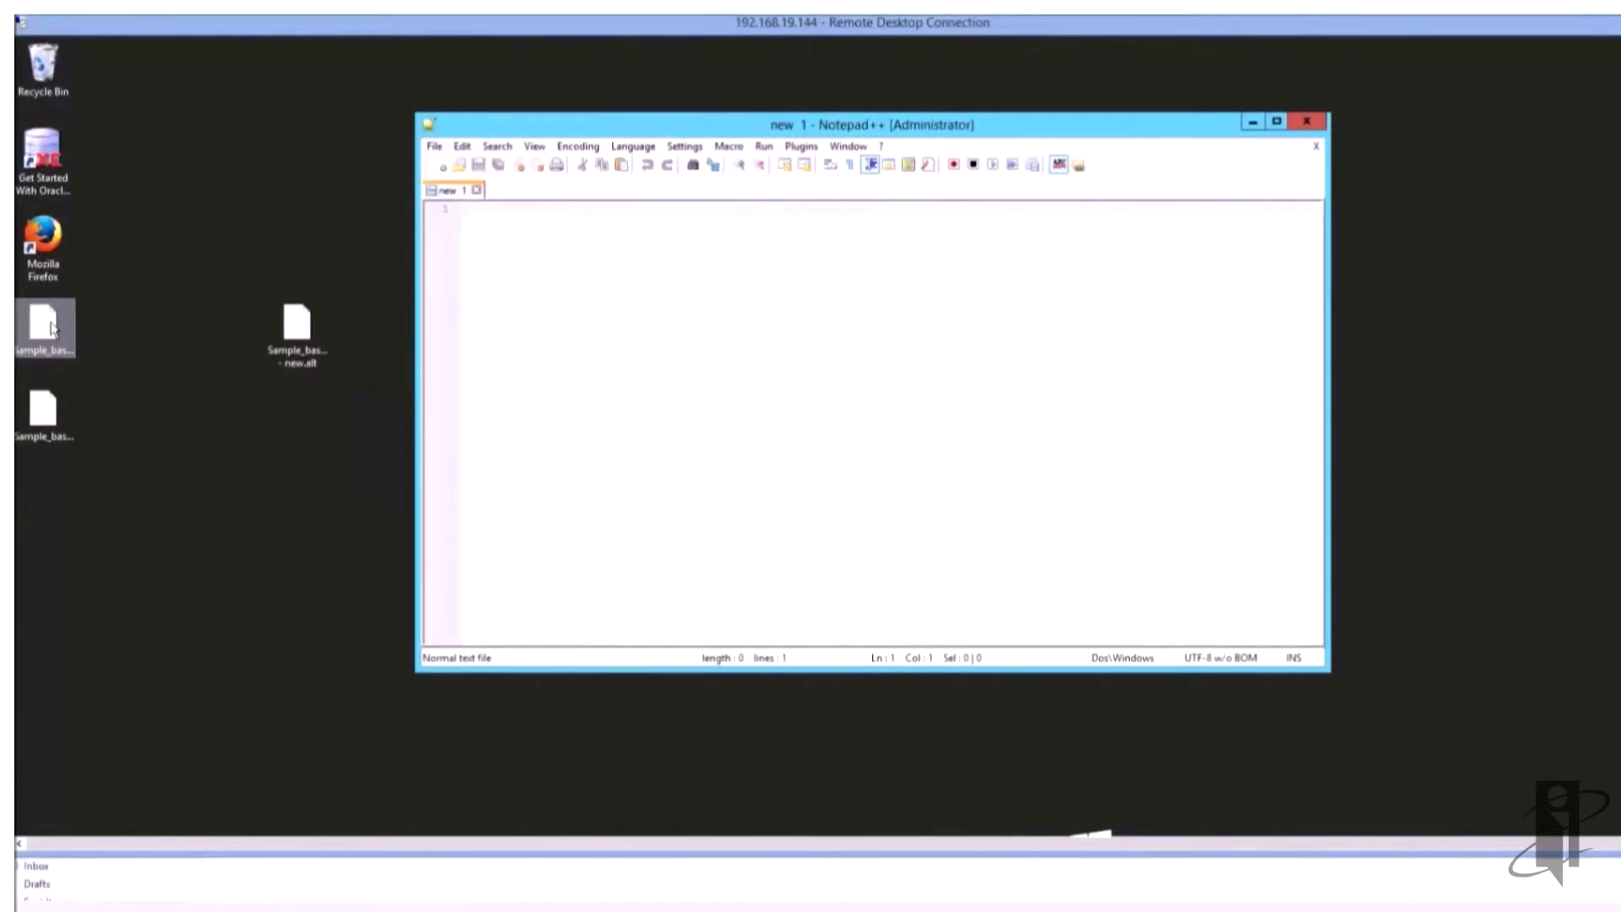
right_click(51, 328)
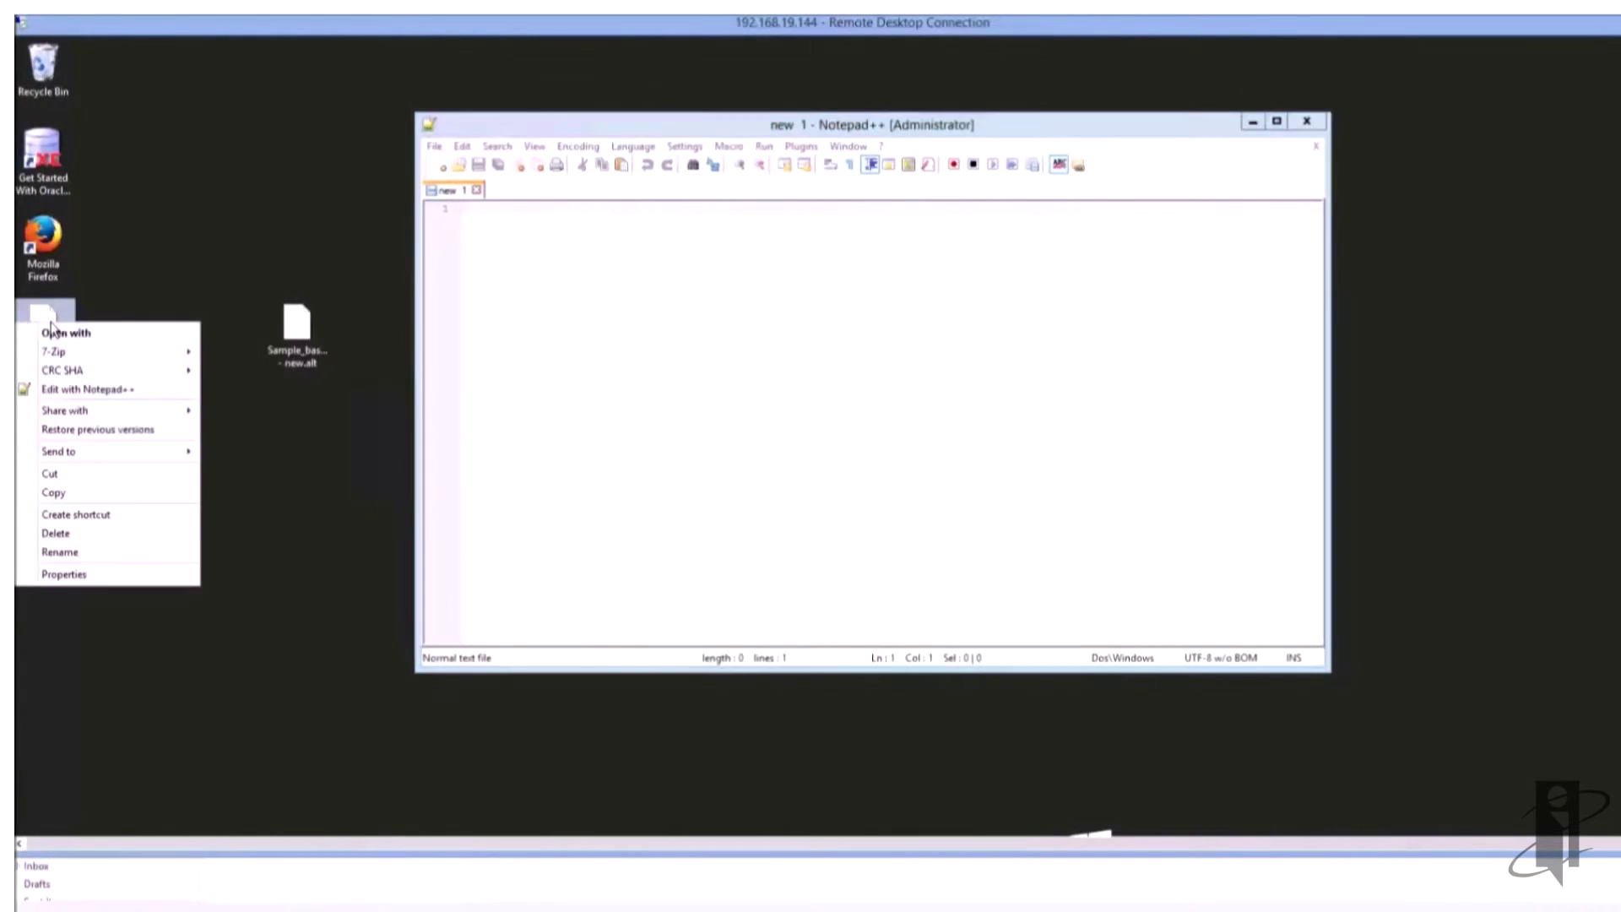
click(108, 391)
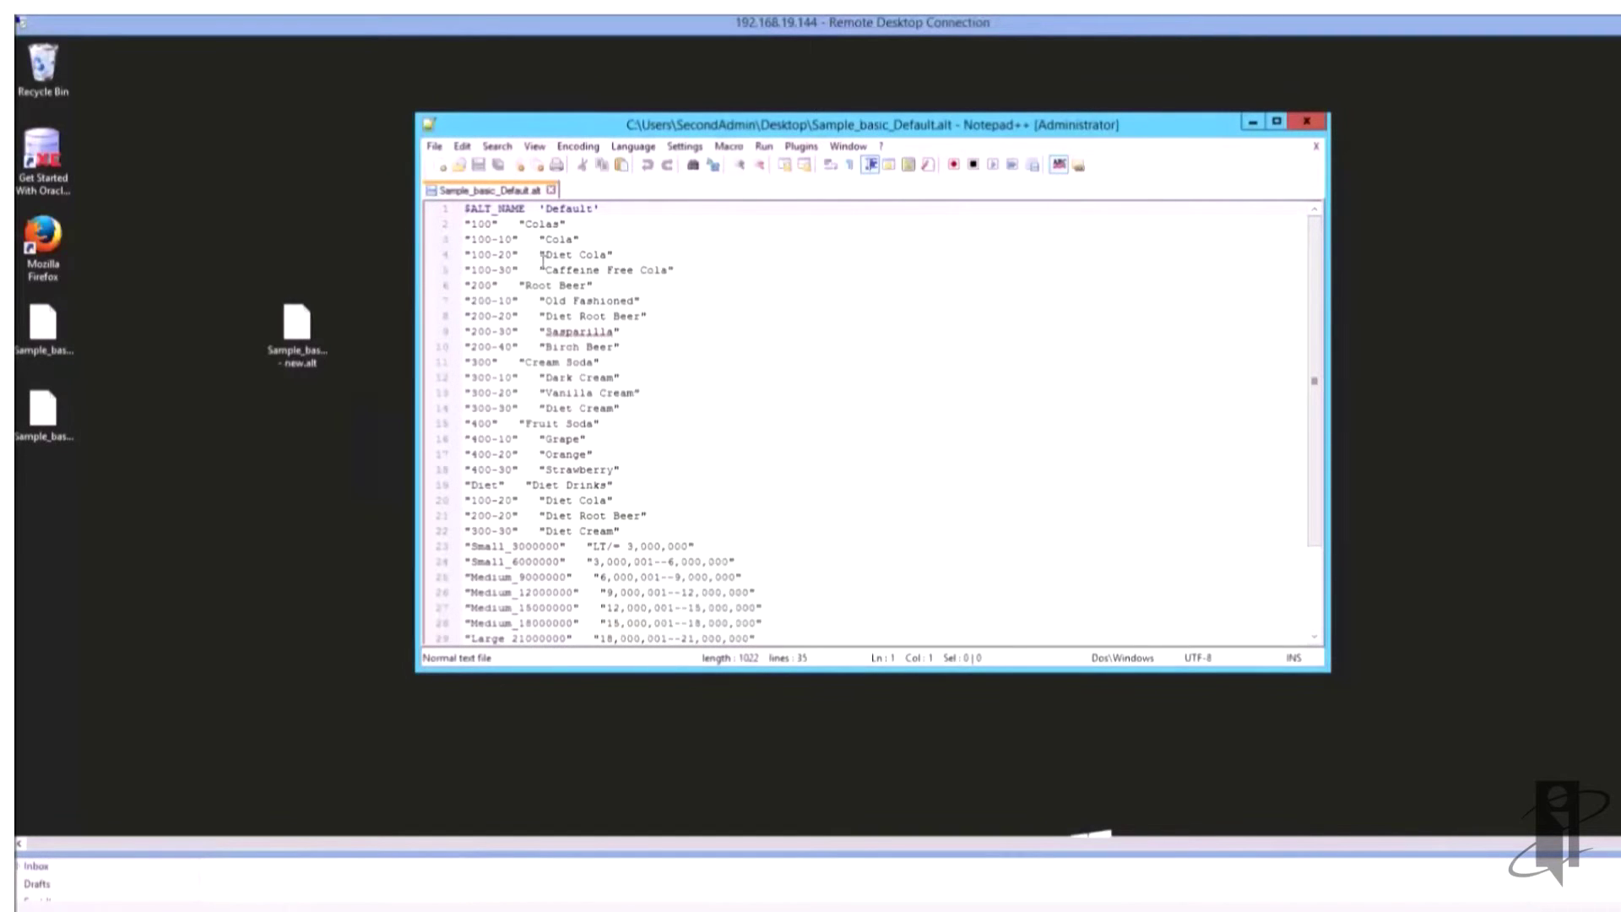
double_click(600, 331)
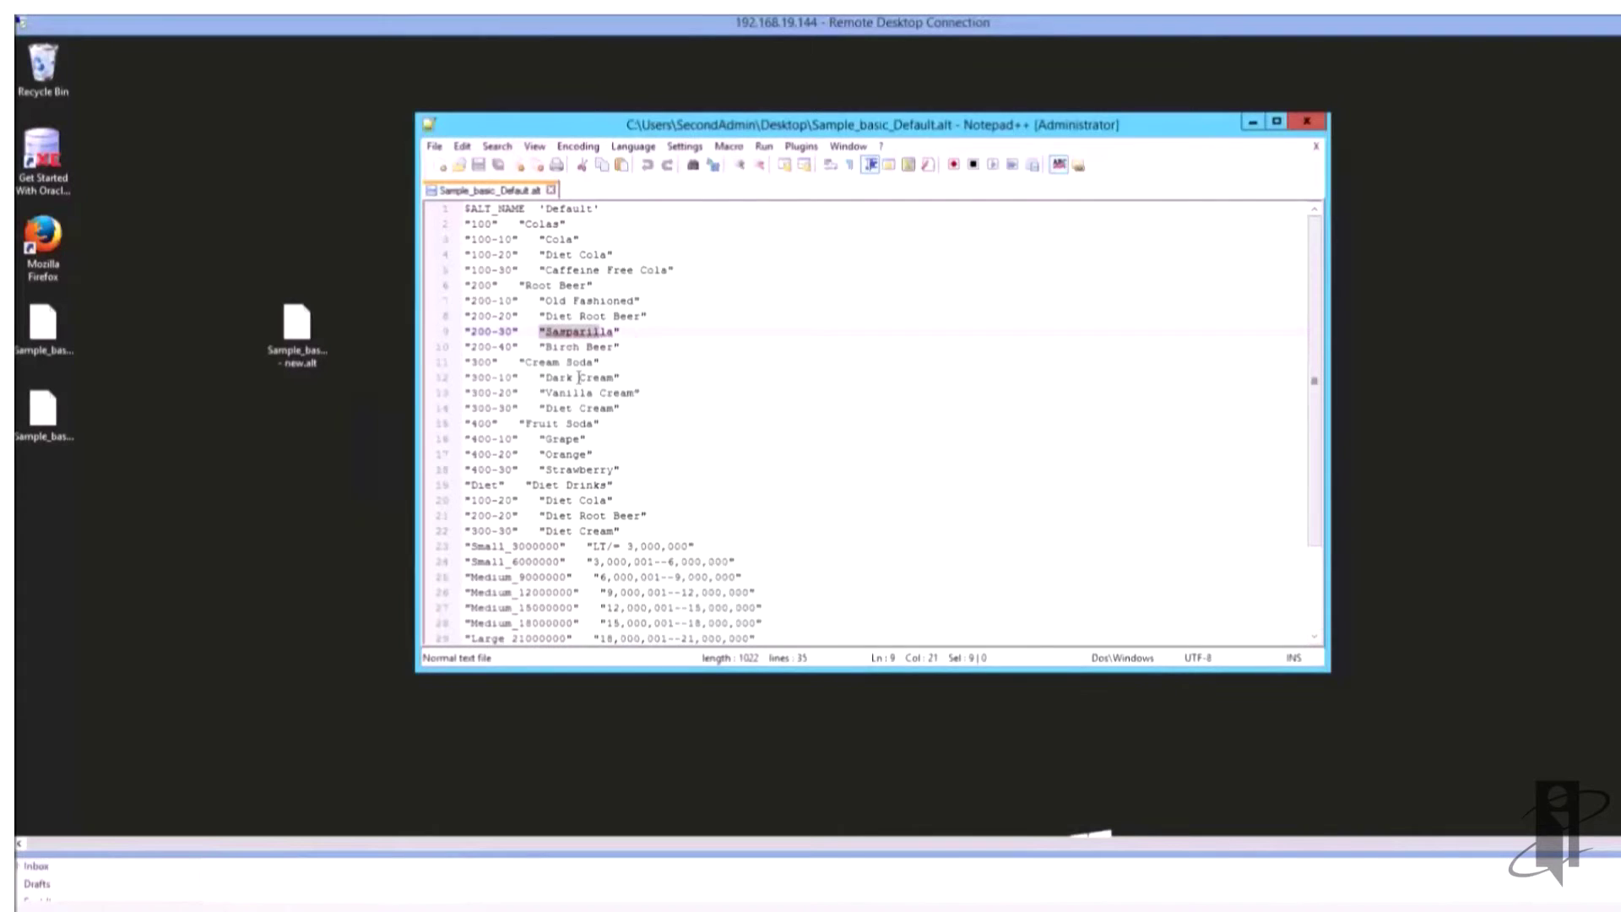
shift+click(640, 342)
click(578, 378)
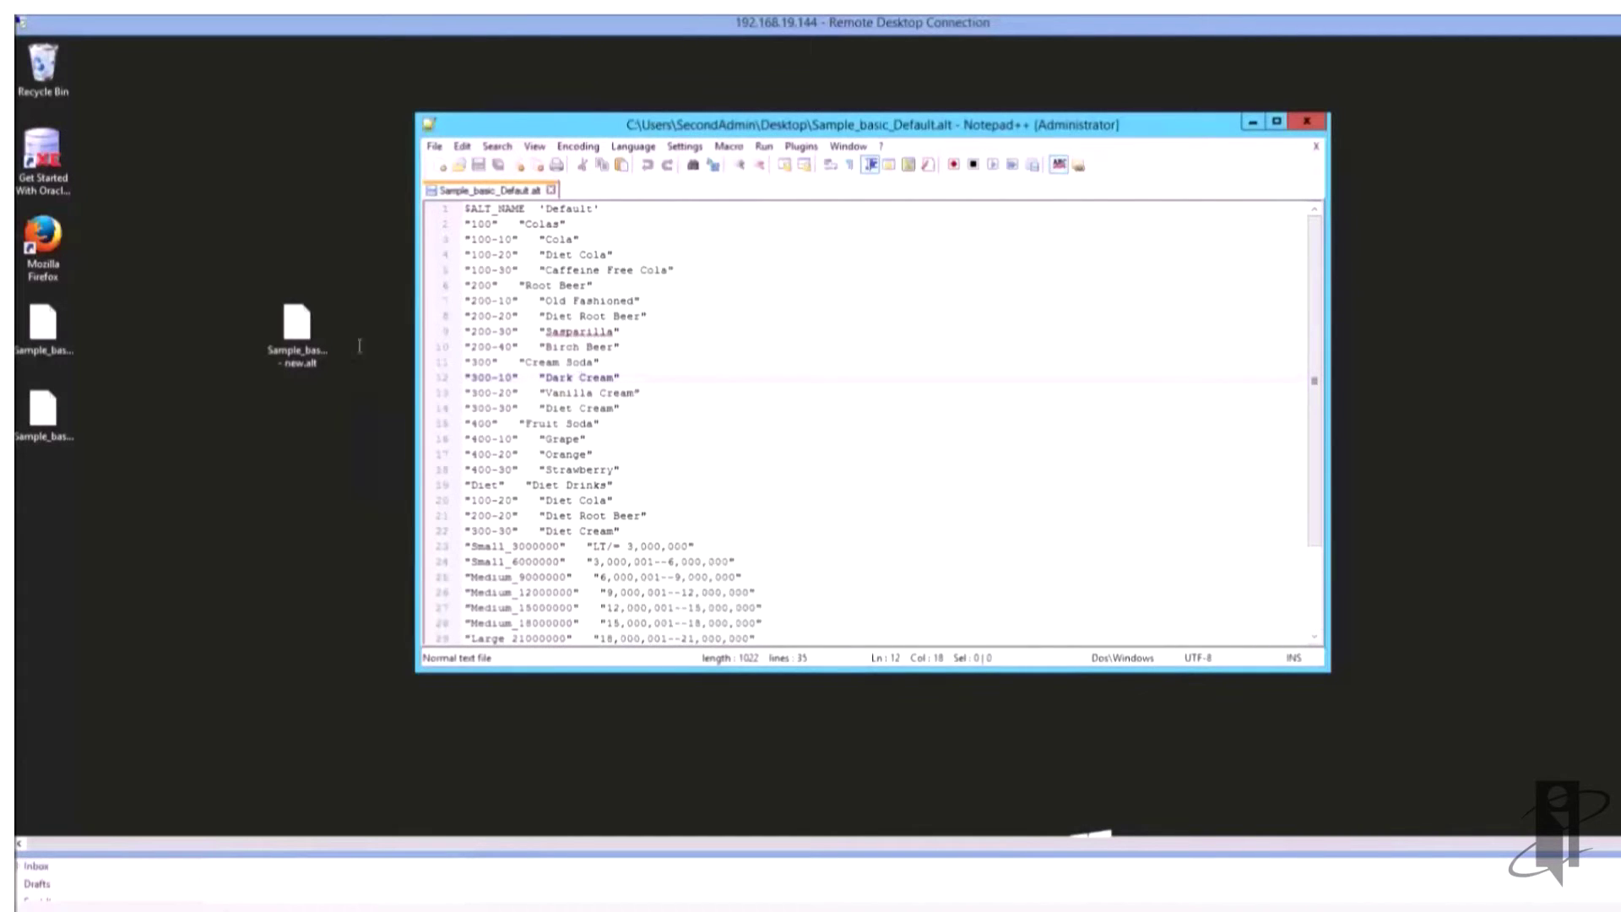
right_click(302, 328)
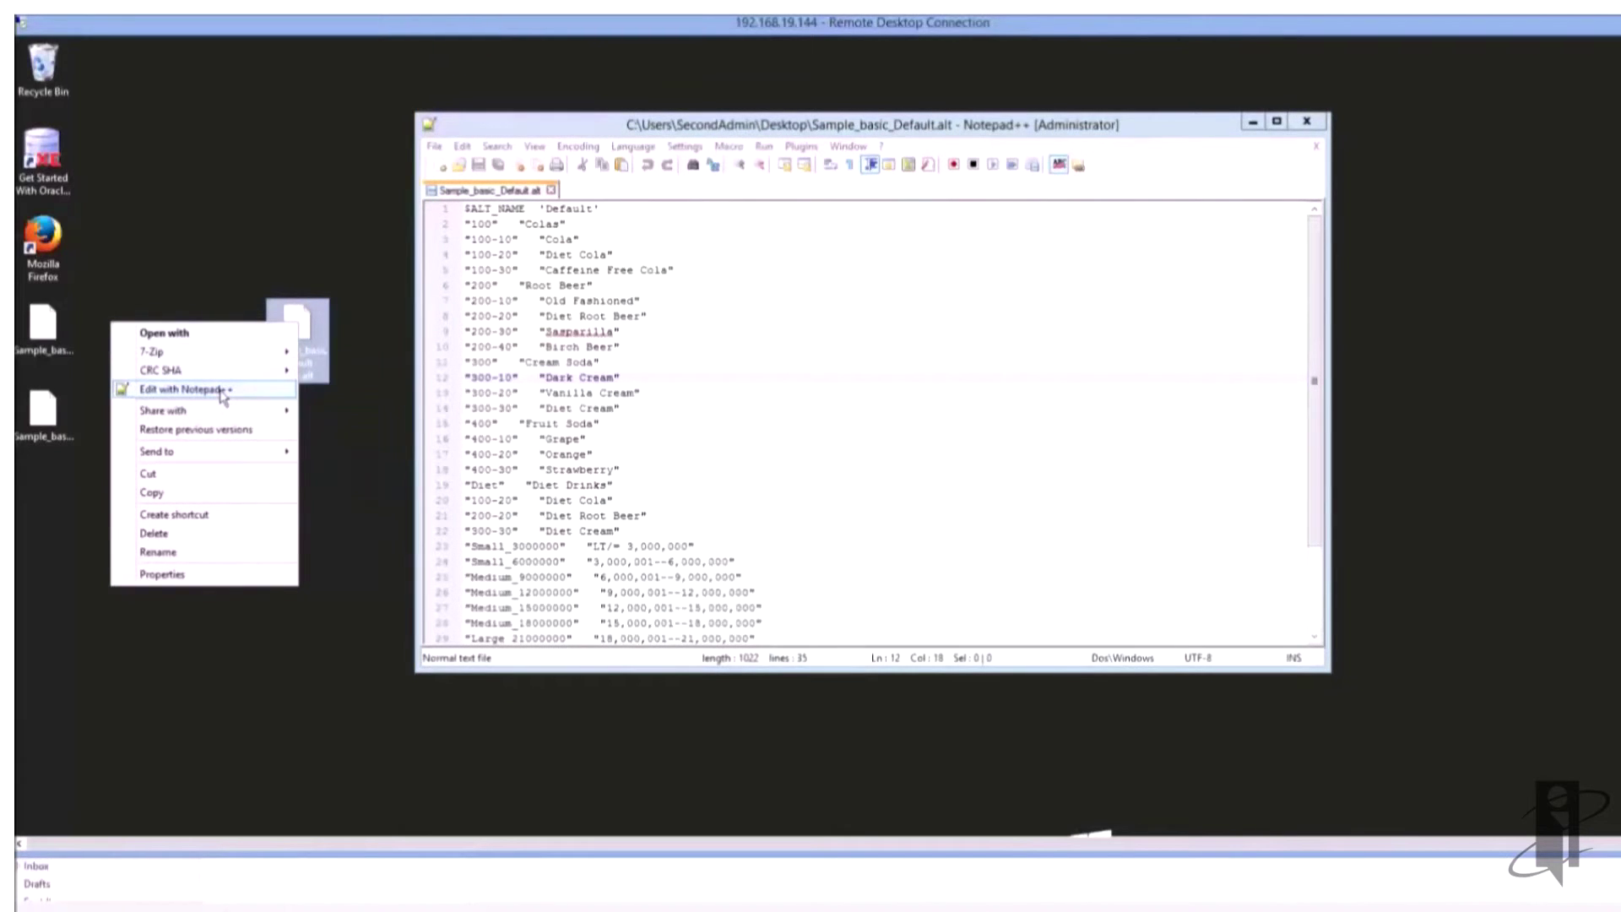
Review Sample_basic_Default - new.alt and Sample_basic_OldNames.alt in Notepad++, then close both tabs.
click(223, 393)
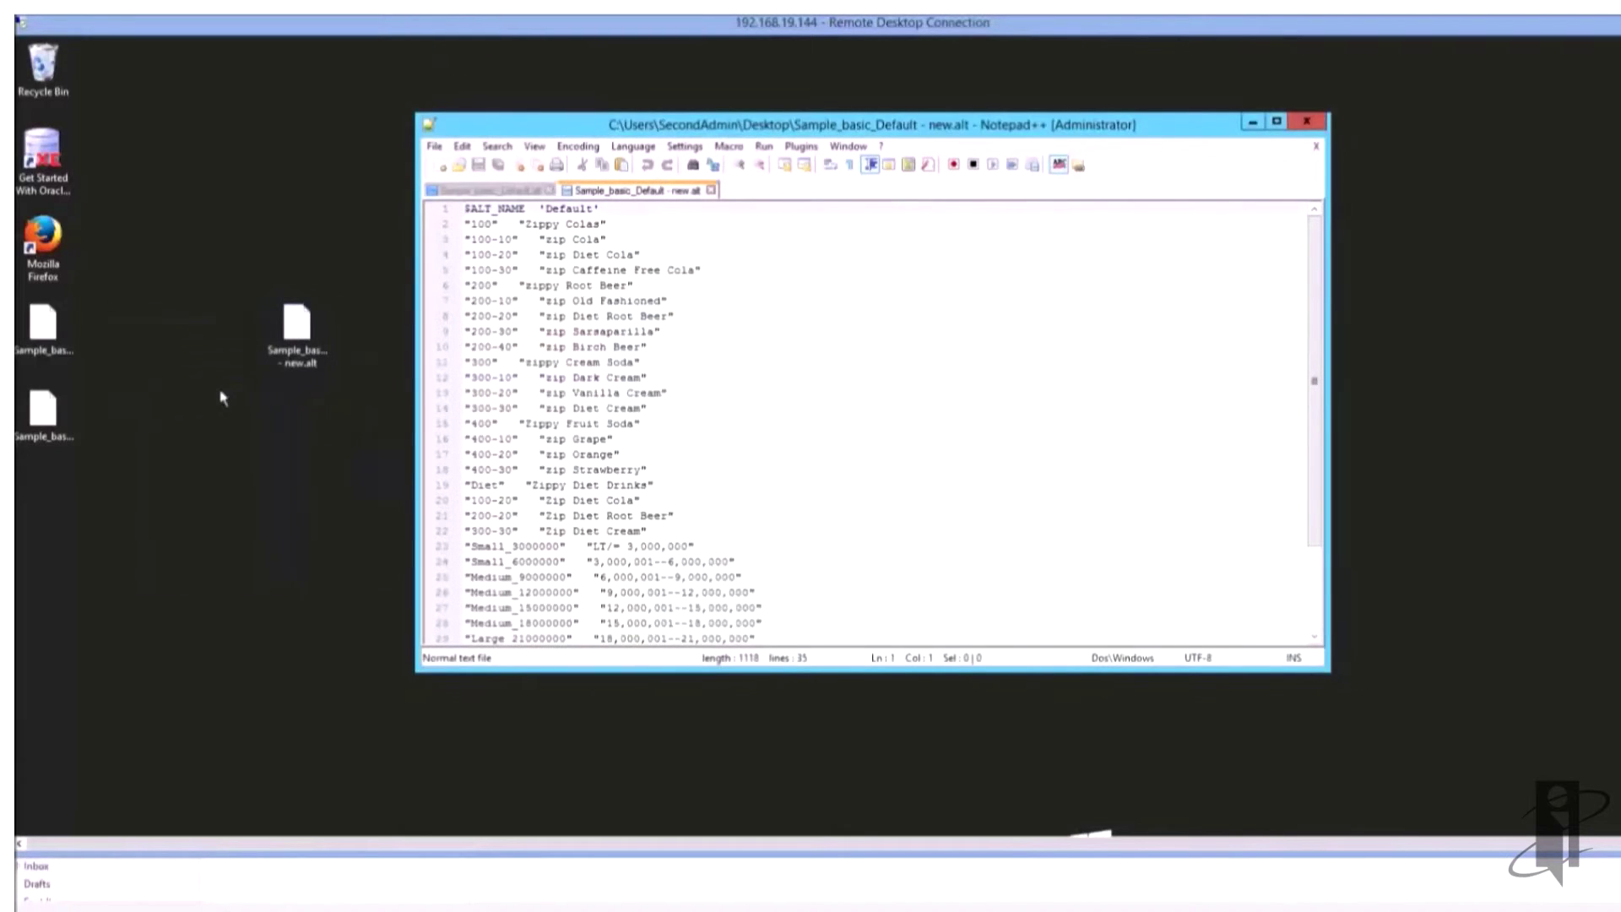
right_click(30, 415)
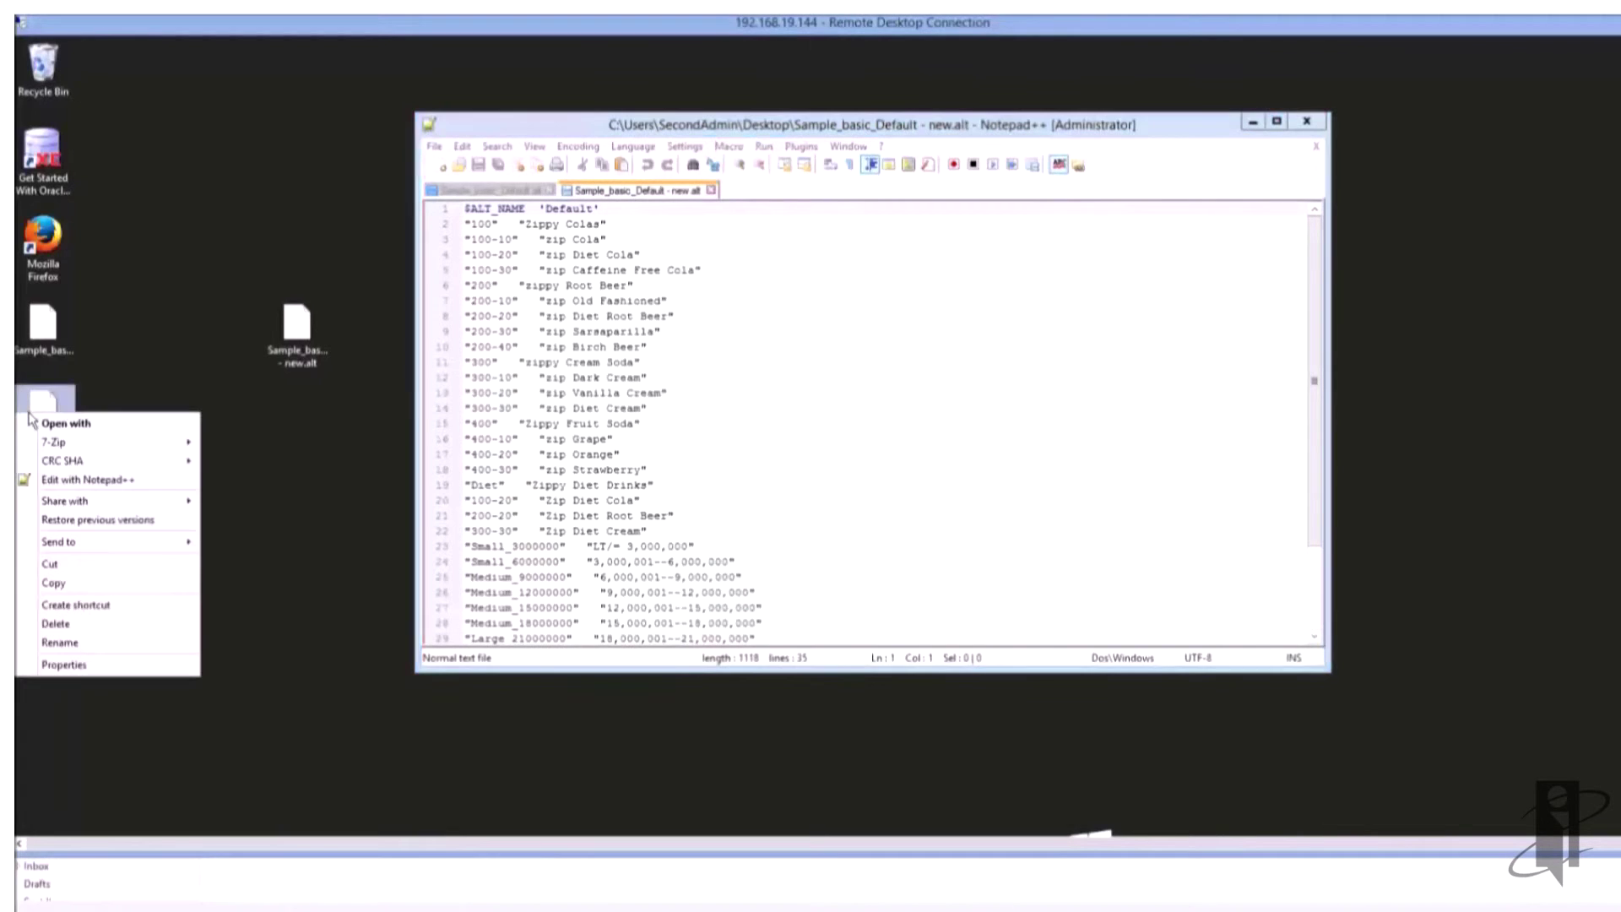
click(88, 481)
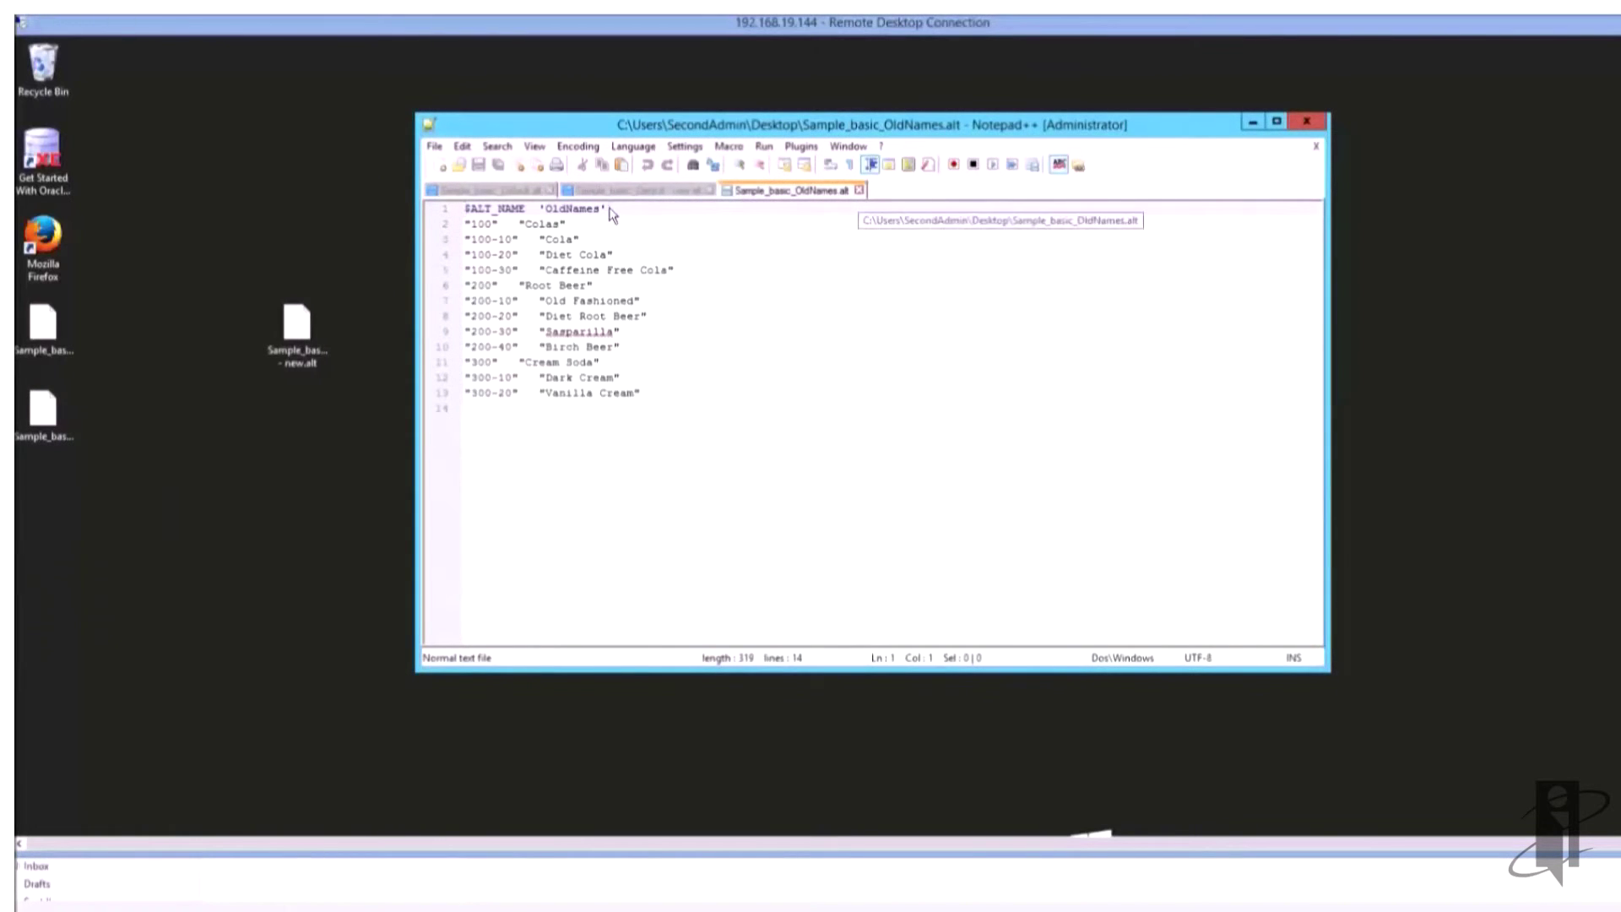
drag(605, 209, 532, 208)
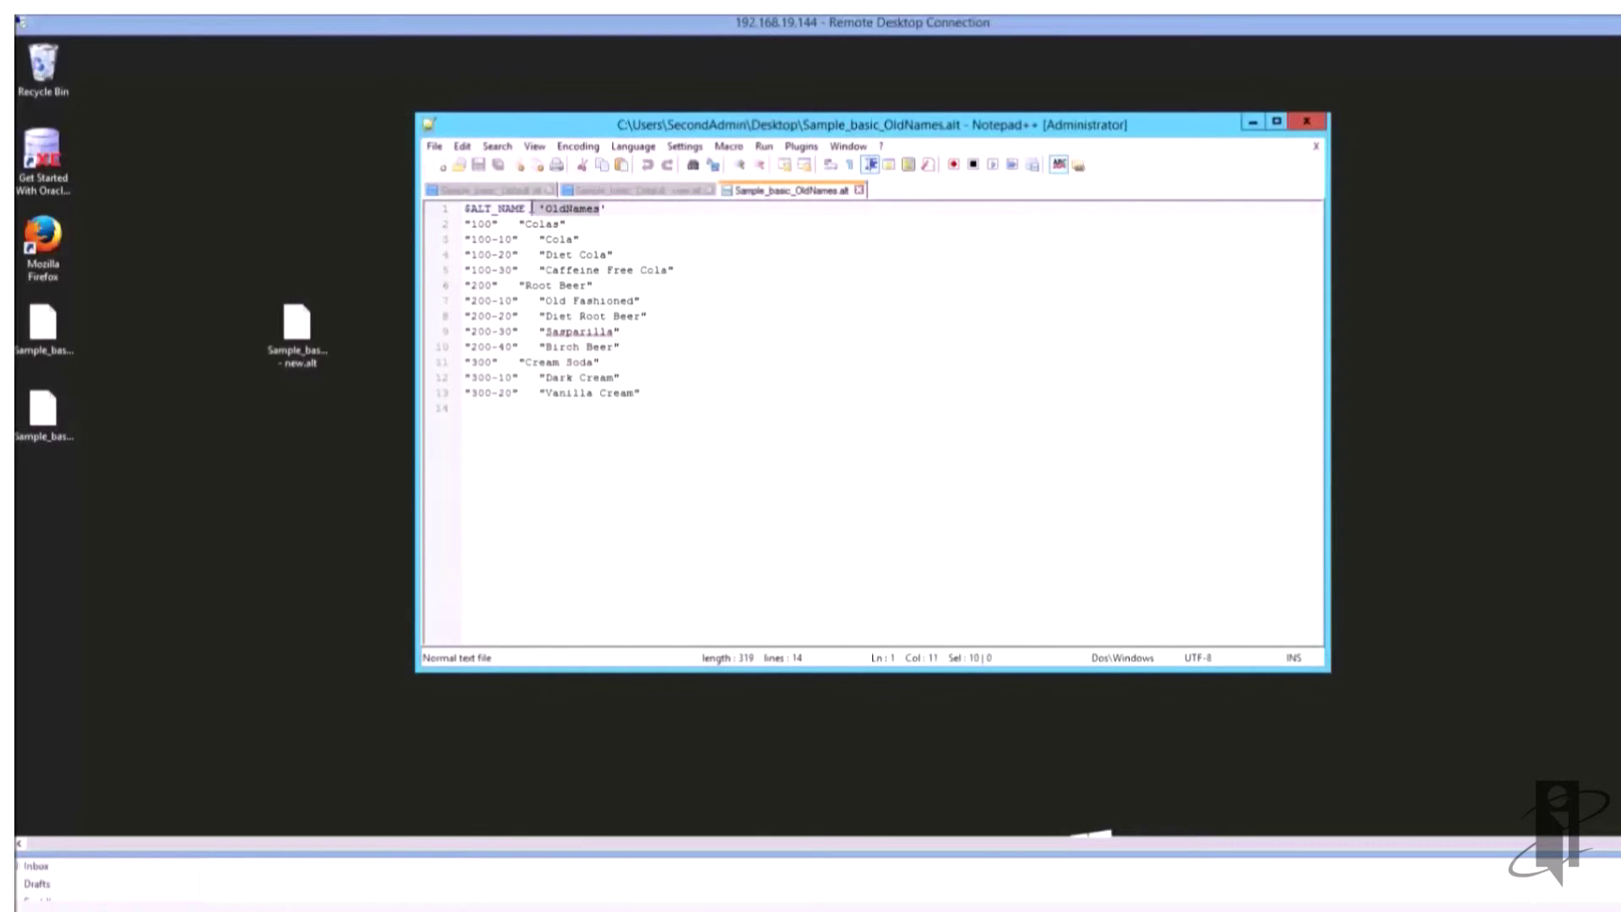
click(859, 191)
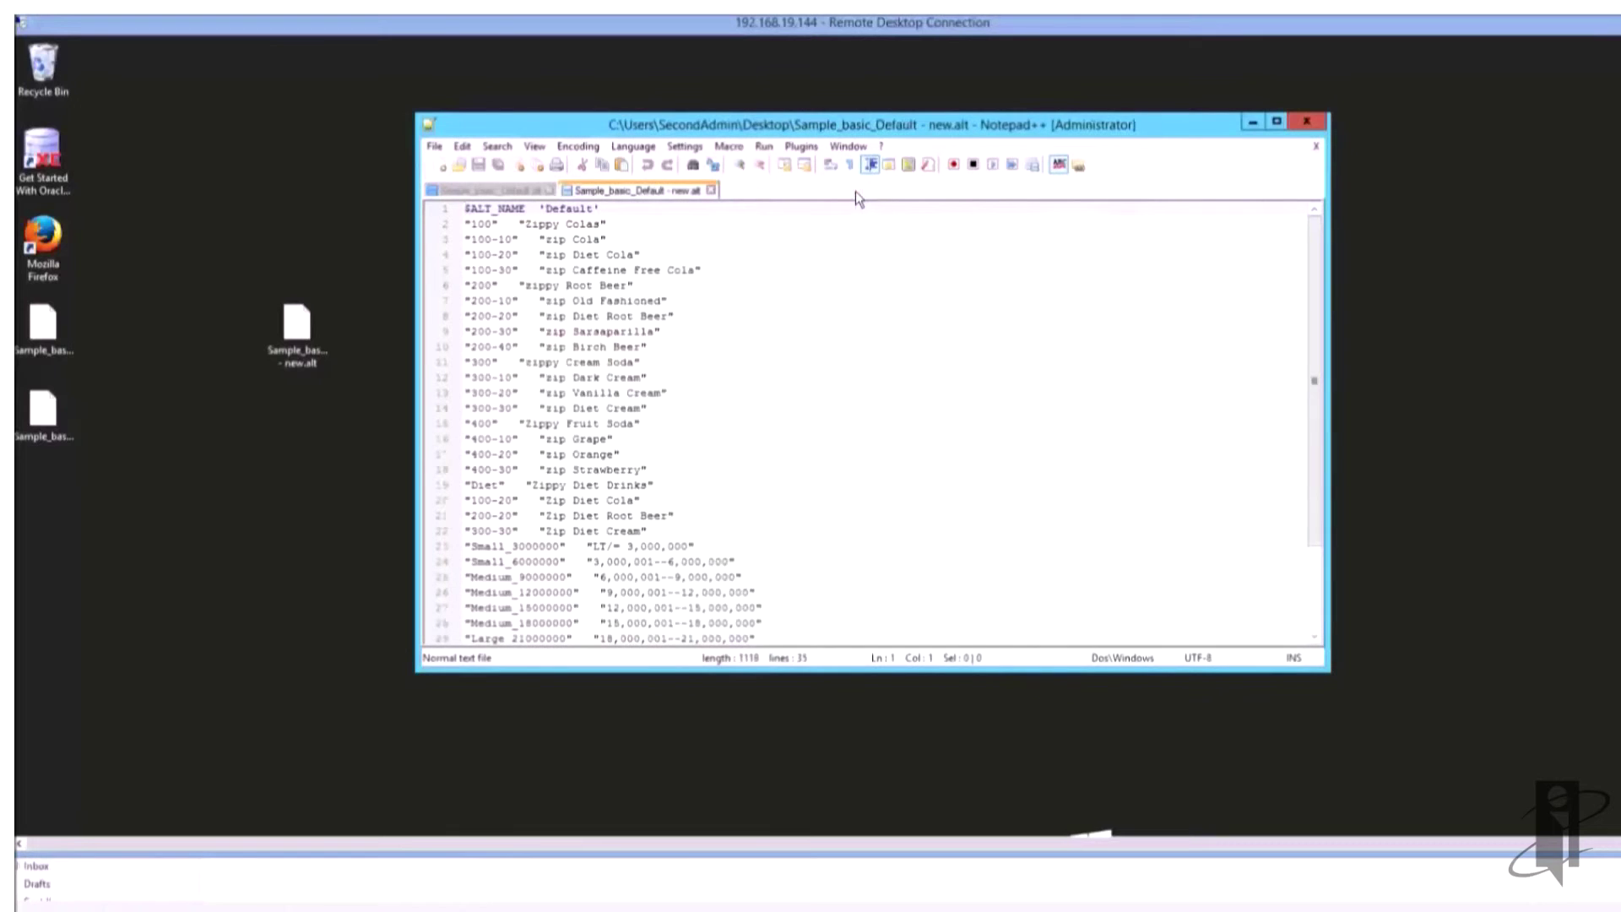
click(711, 192)
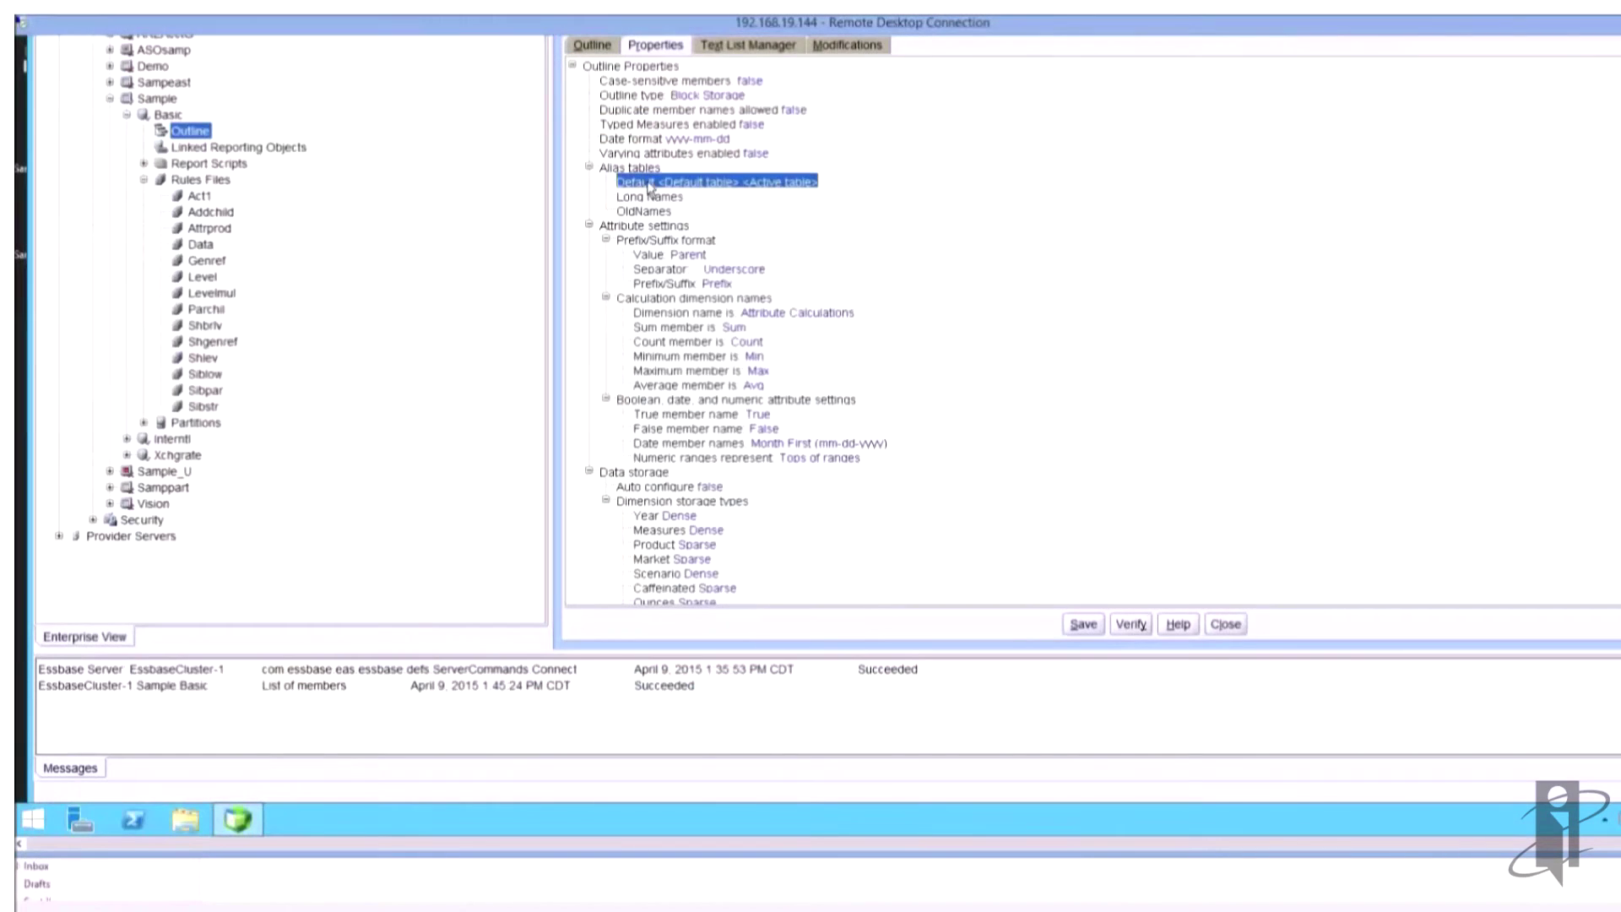
Import Sample_basic_Default - new.alt from the file system into the Default alias table, overwriting it.
right_click(649, 186)
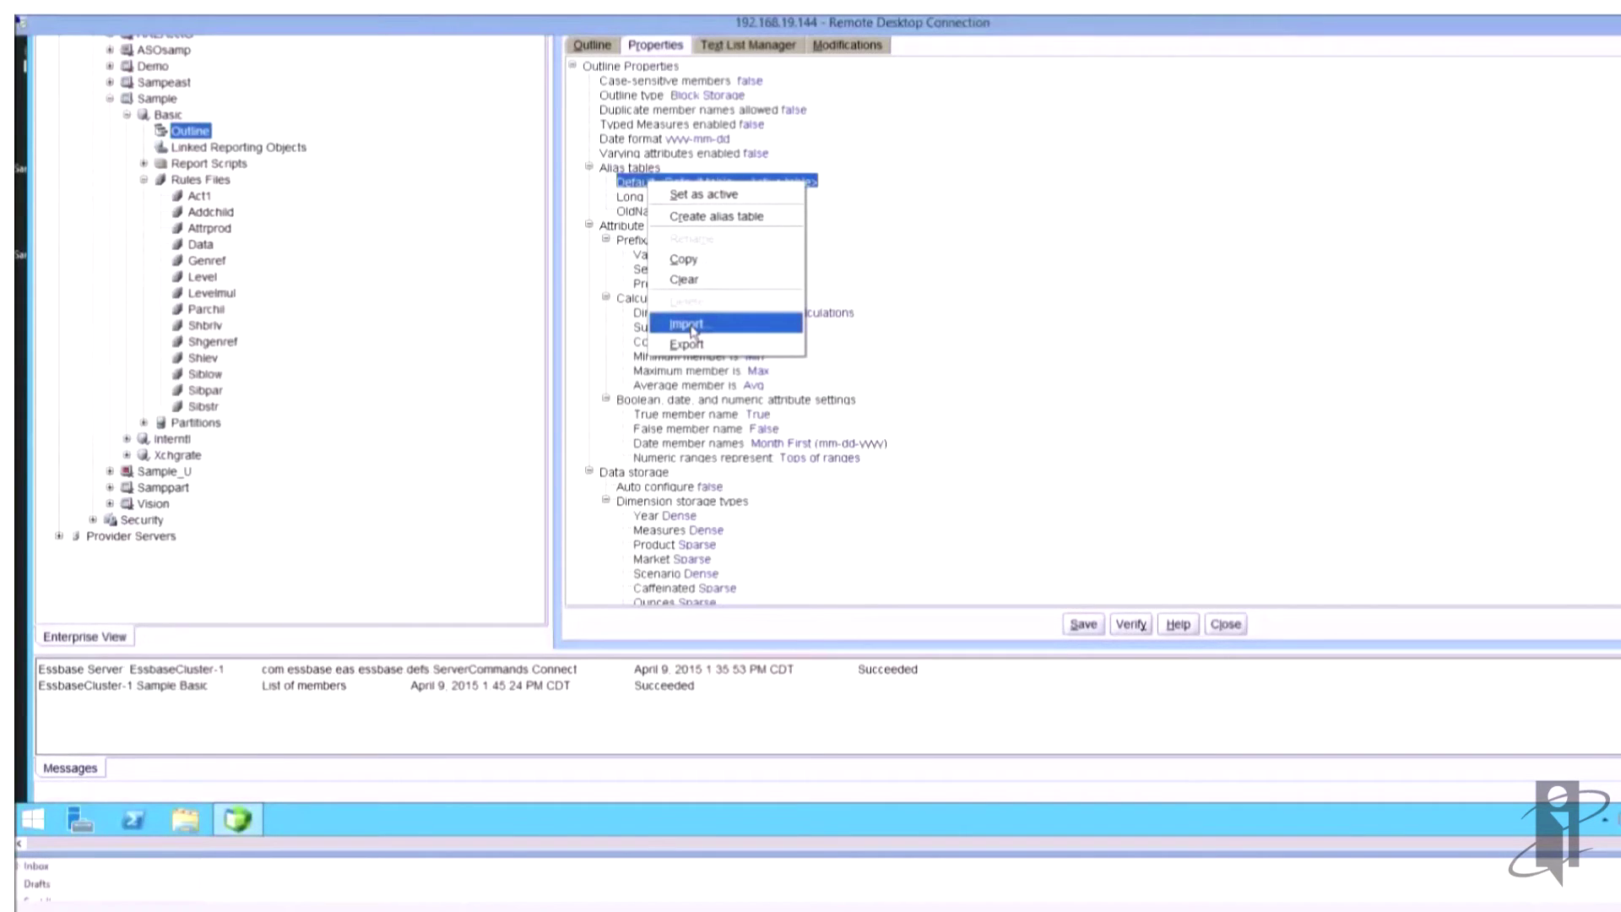
click(691, 326)
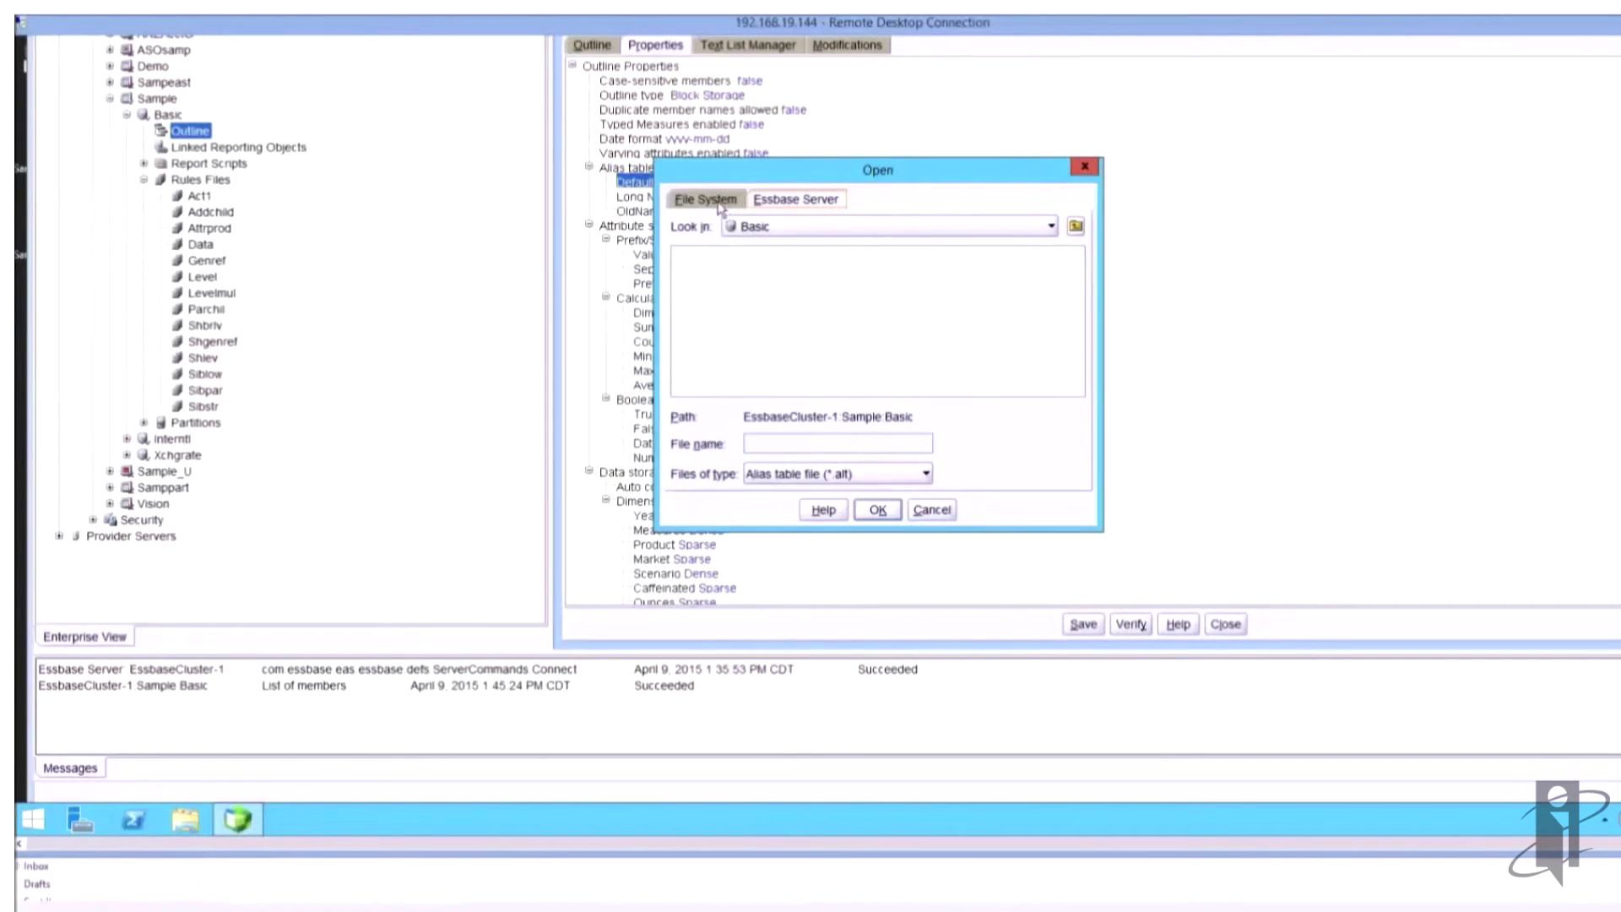
click(721, 204)
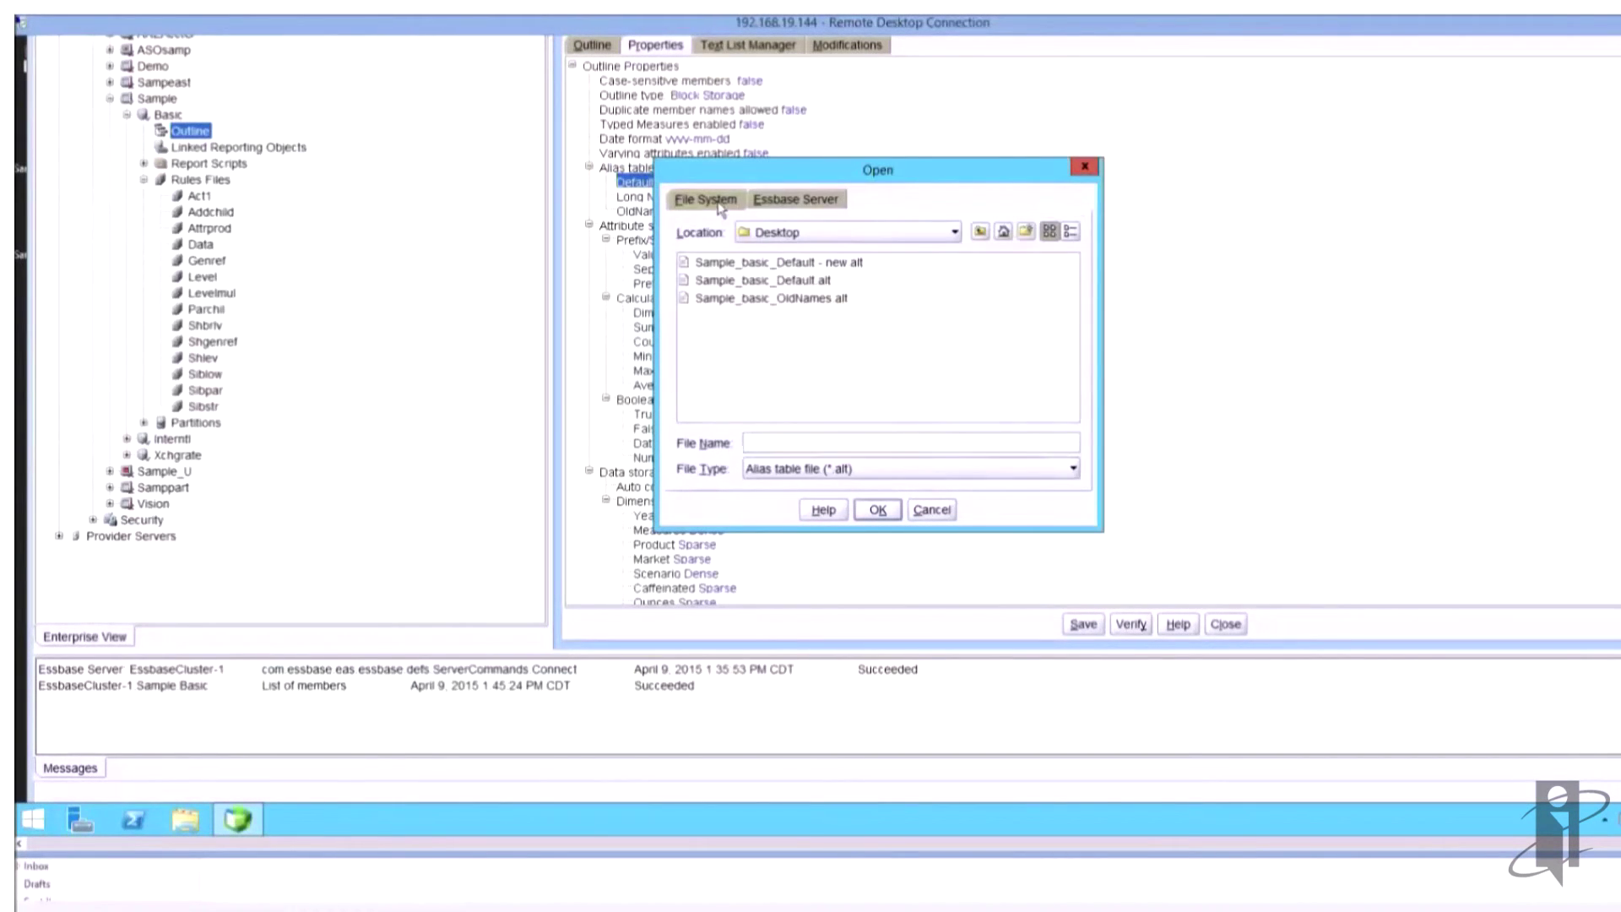
click(795, 264)
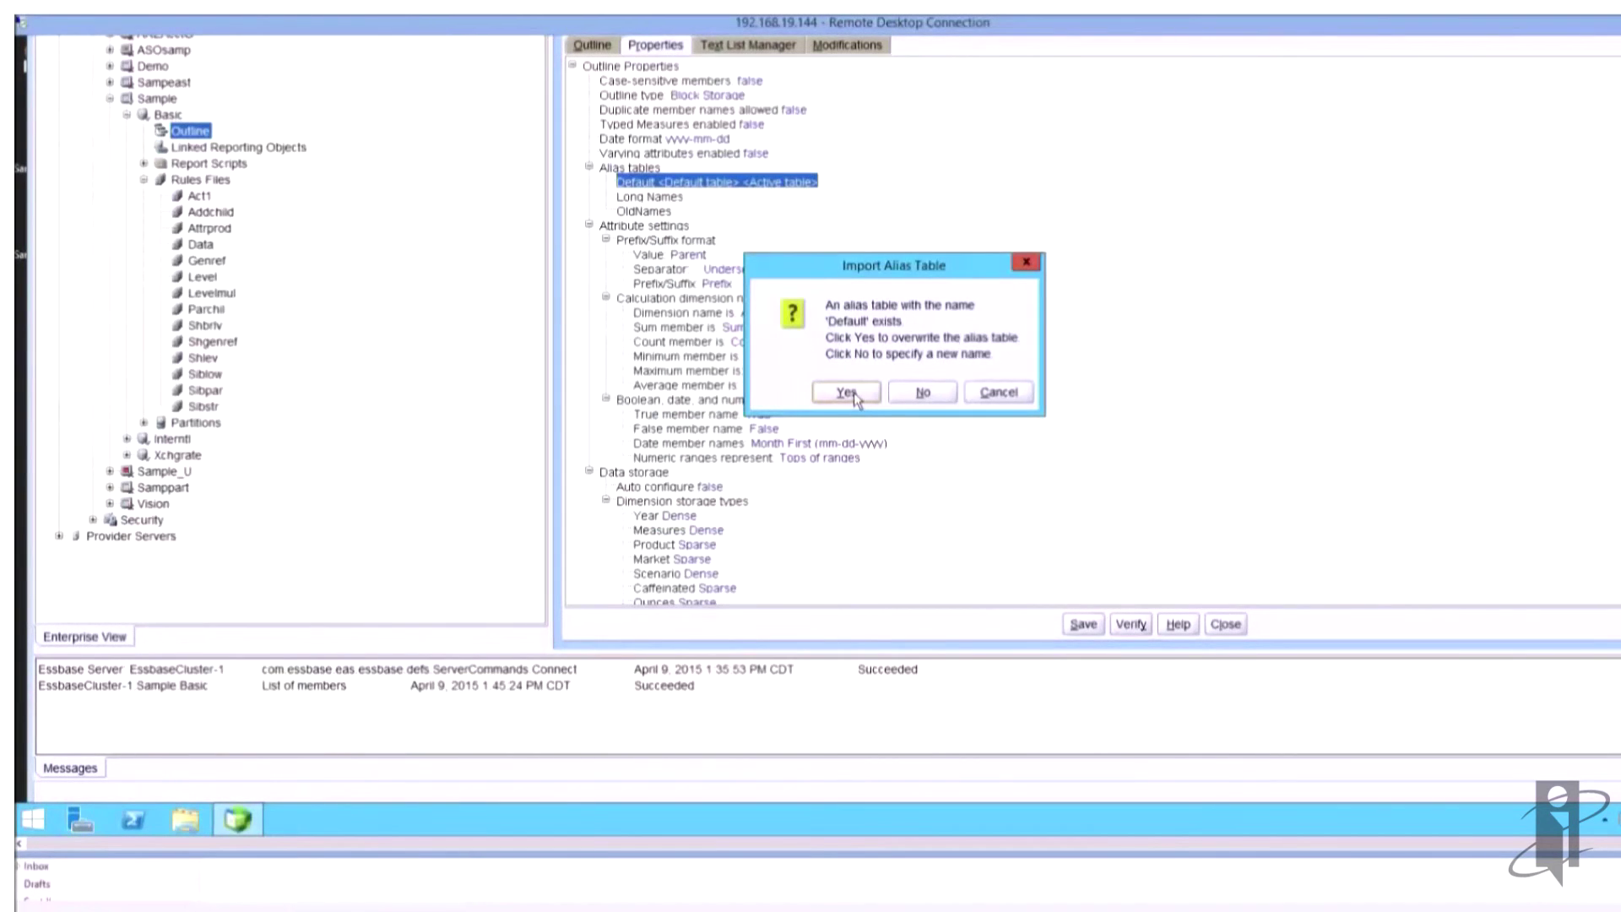
click(846, 392)
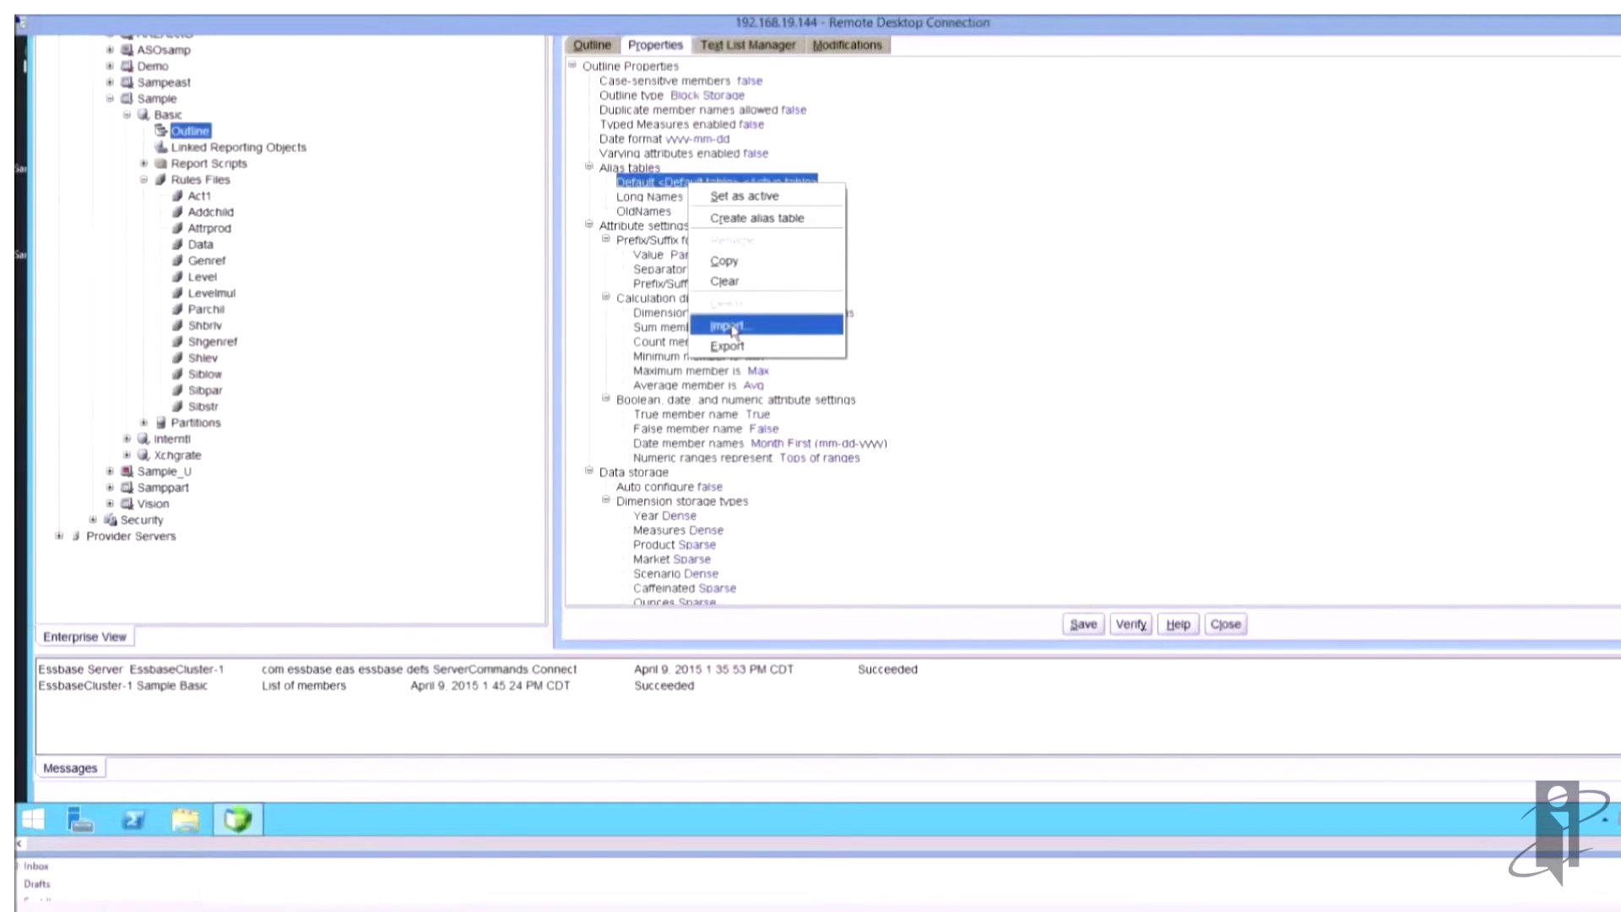
click(732, 329)
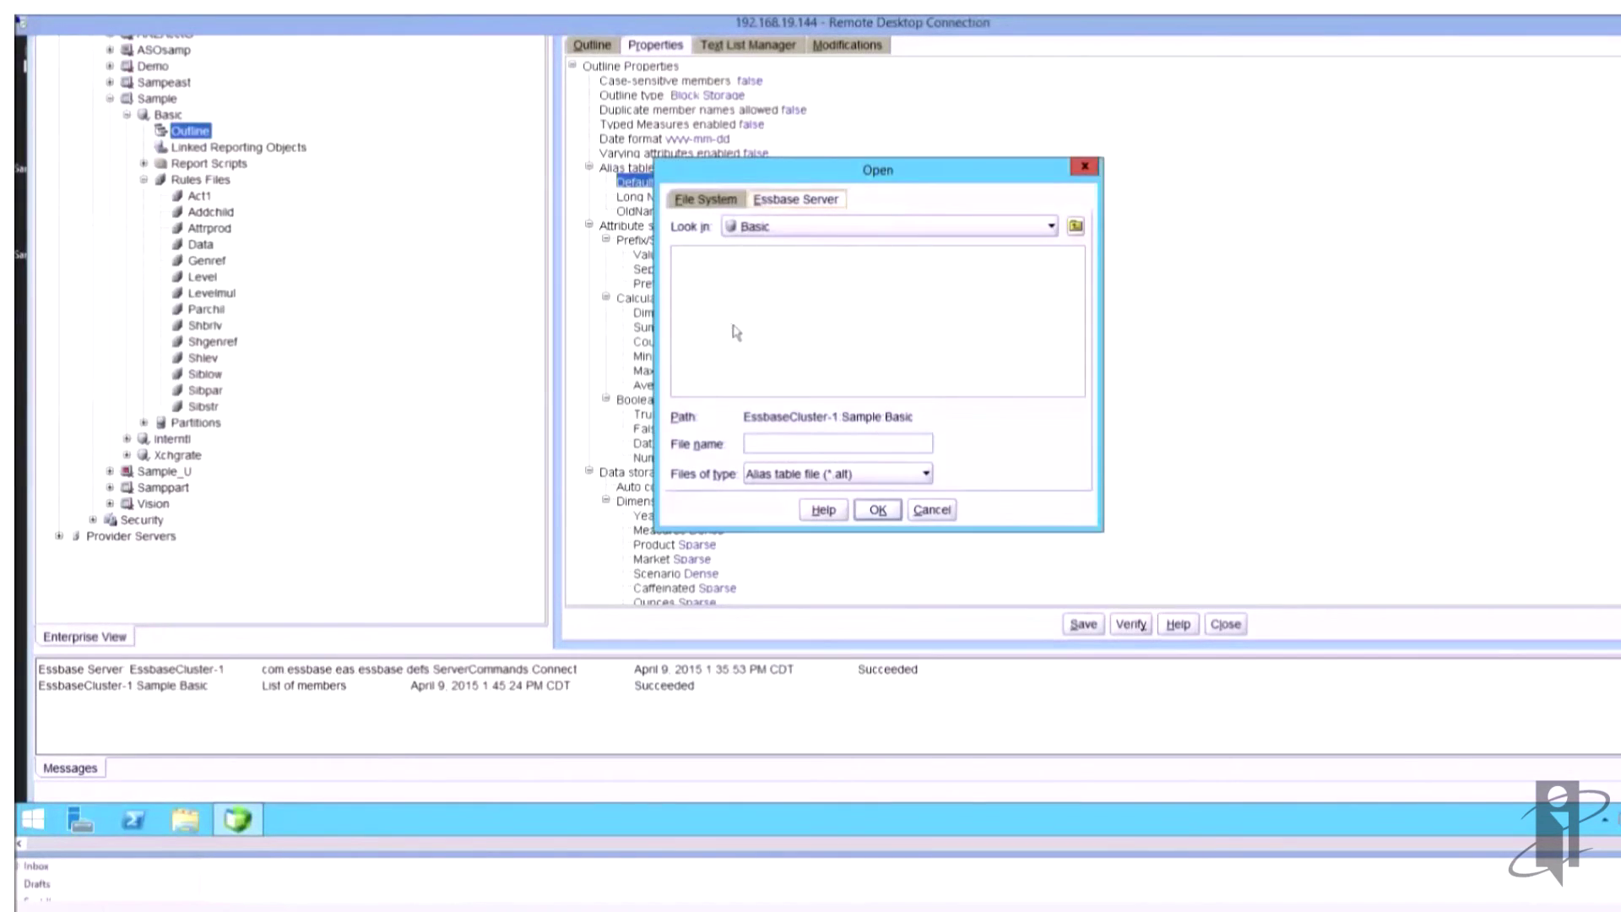
click(708, 201)
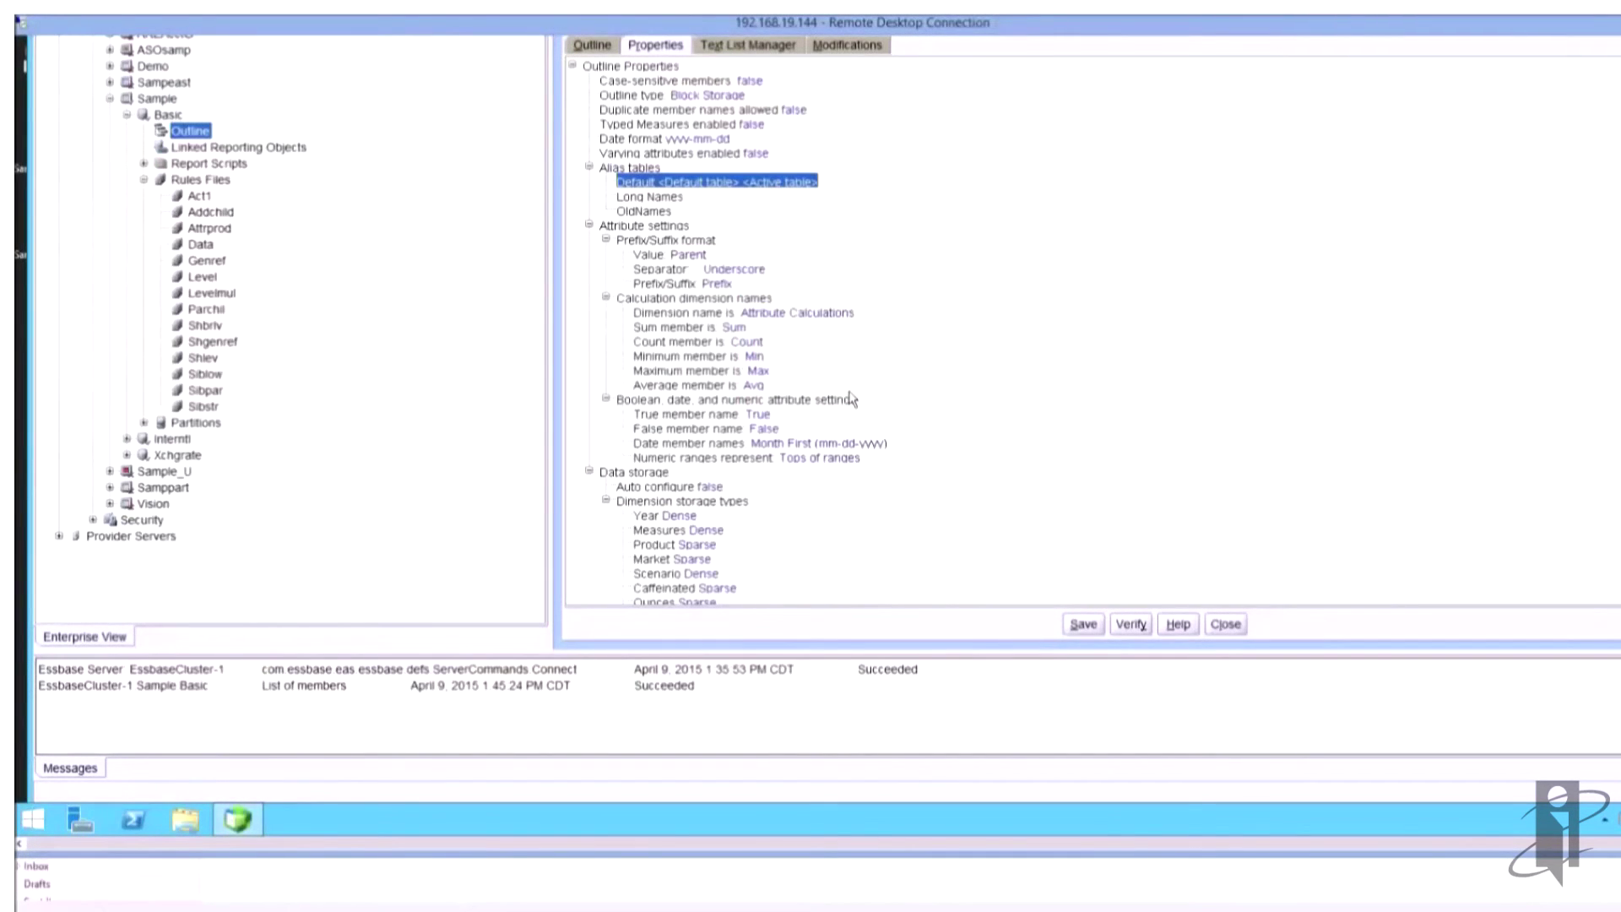
click(593, 45)
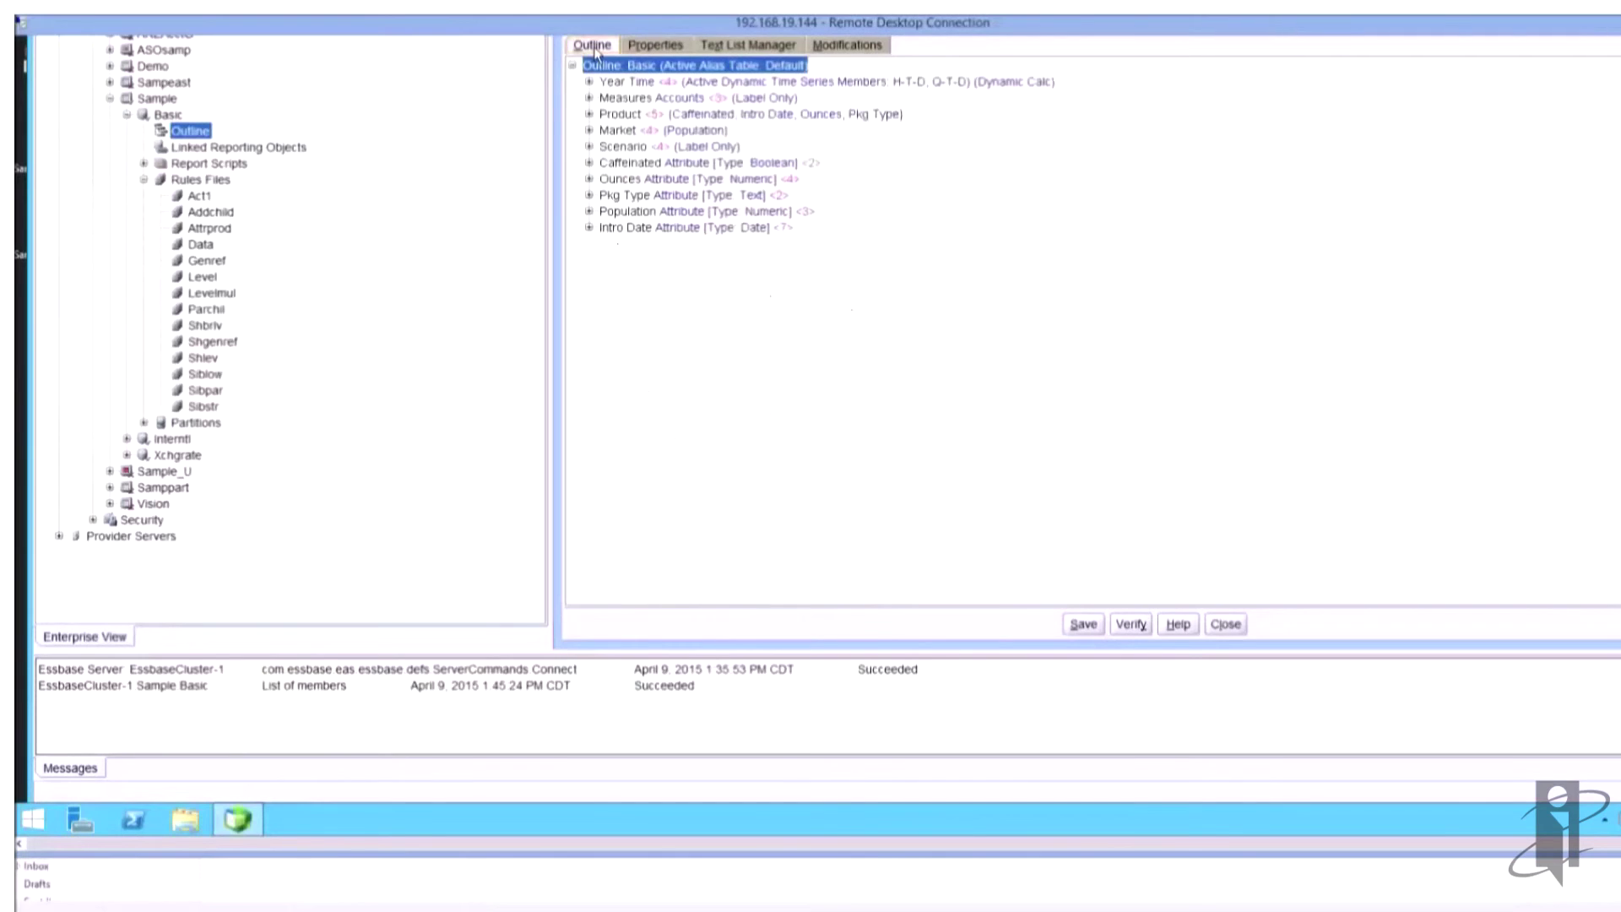
click(589, 115)
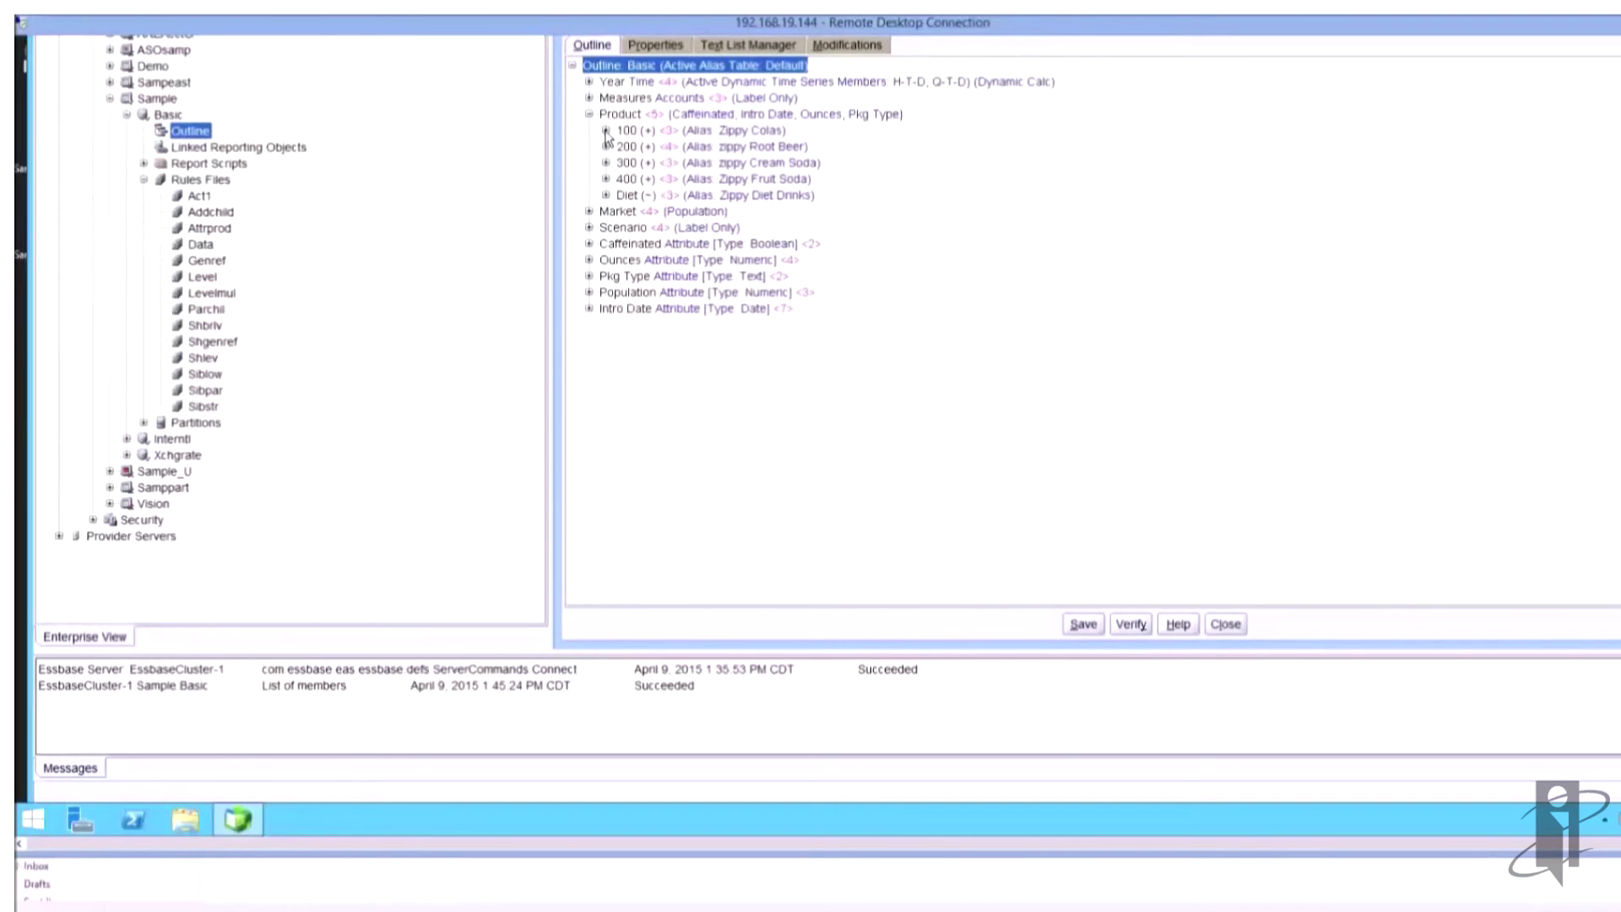
click(605, 131)
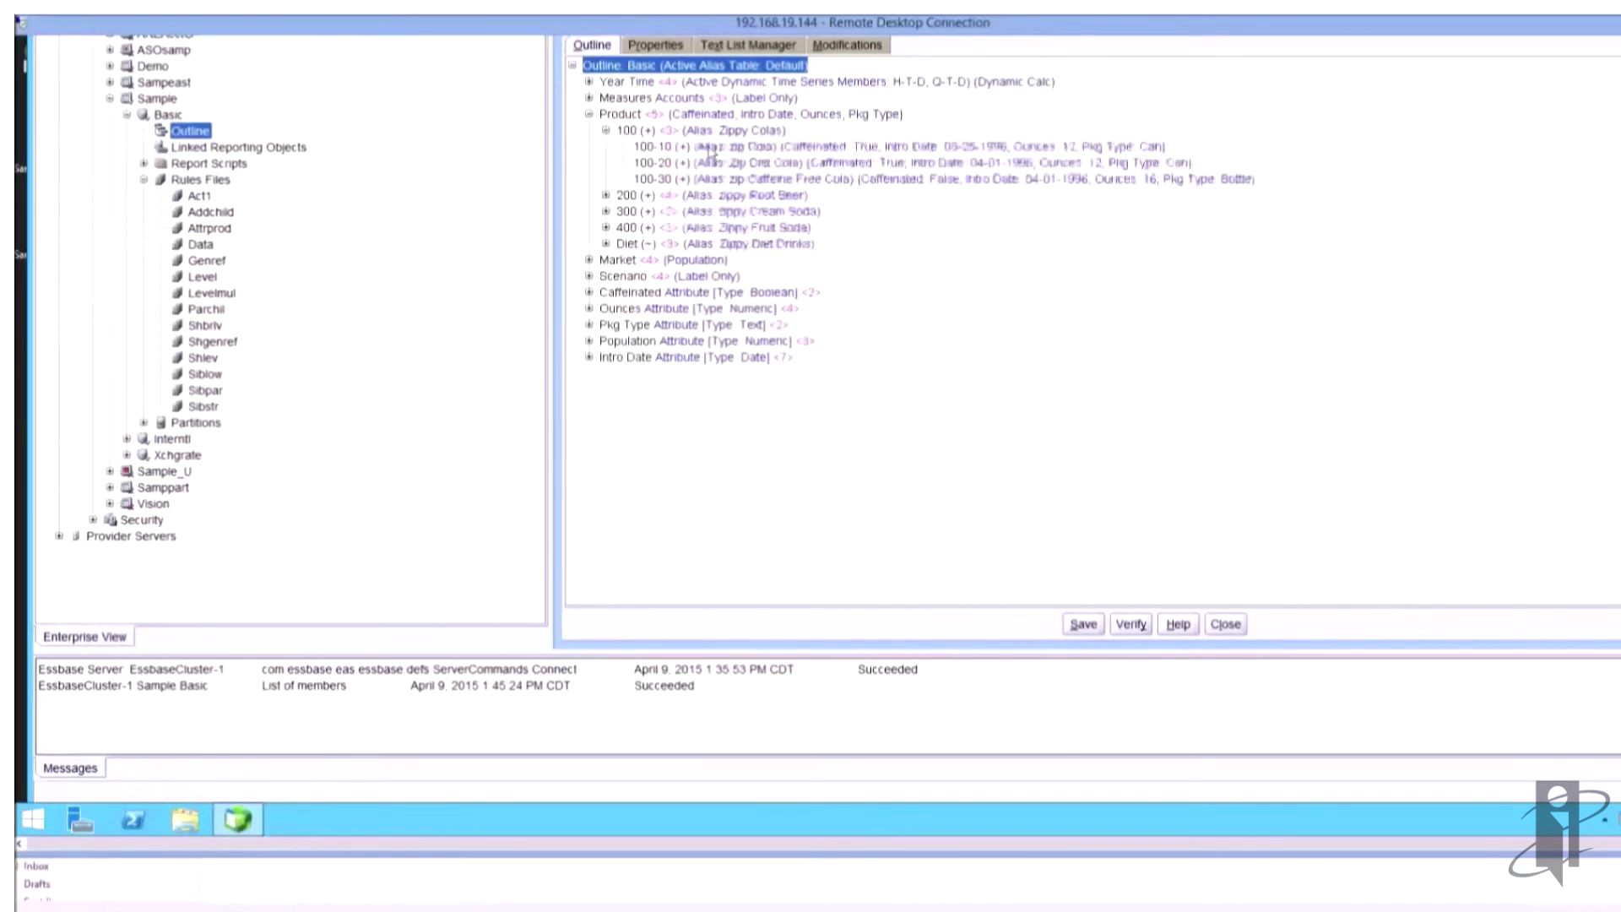
click(651, 48)
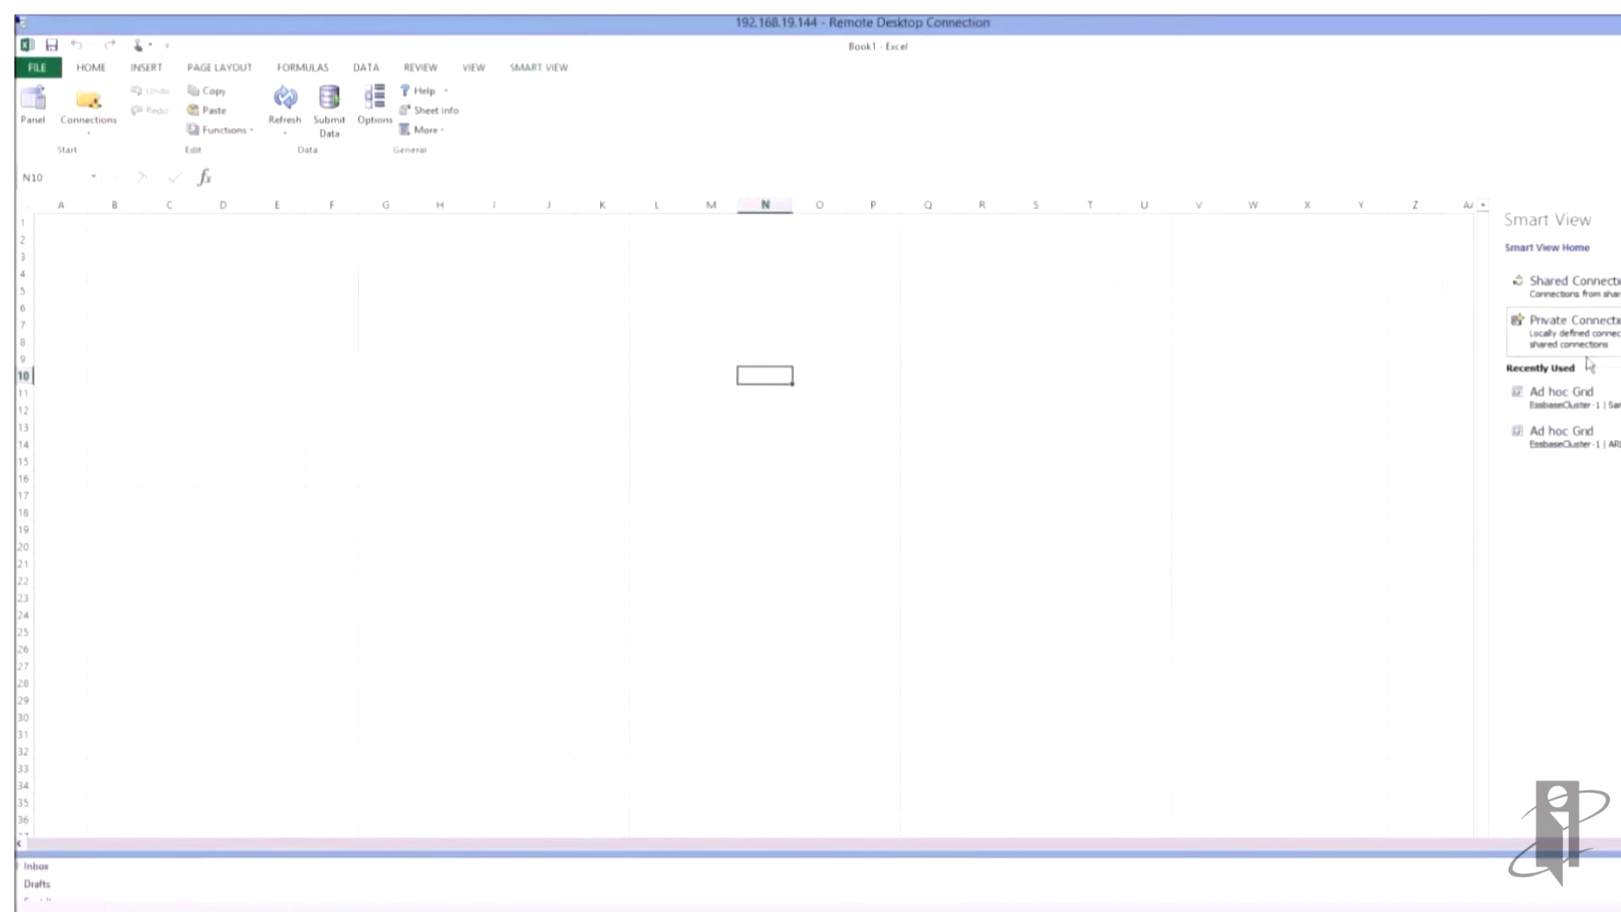
Reopen the recent Sample Basic ad hoc grid and sign in to connect.
click(1589, 397)
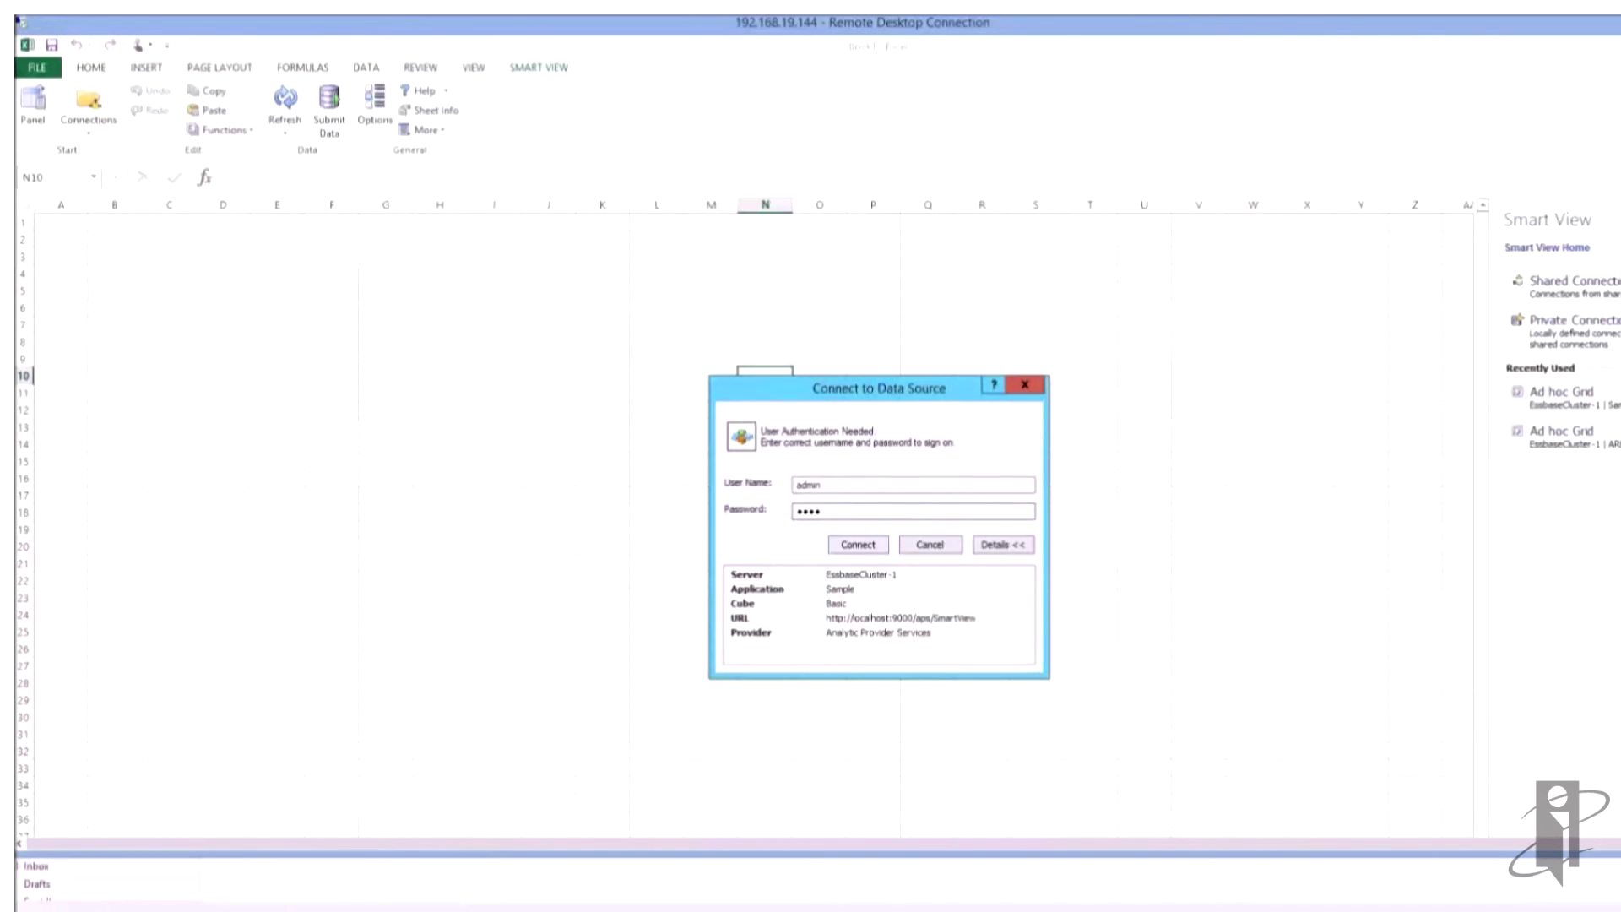
click(858, 545)
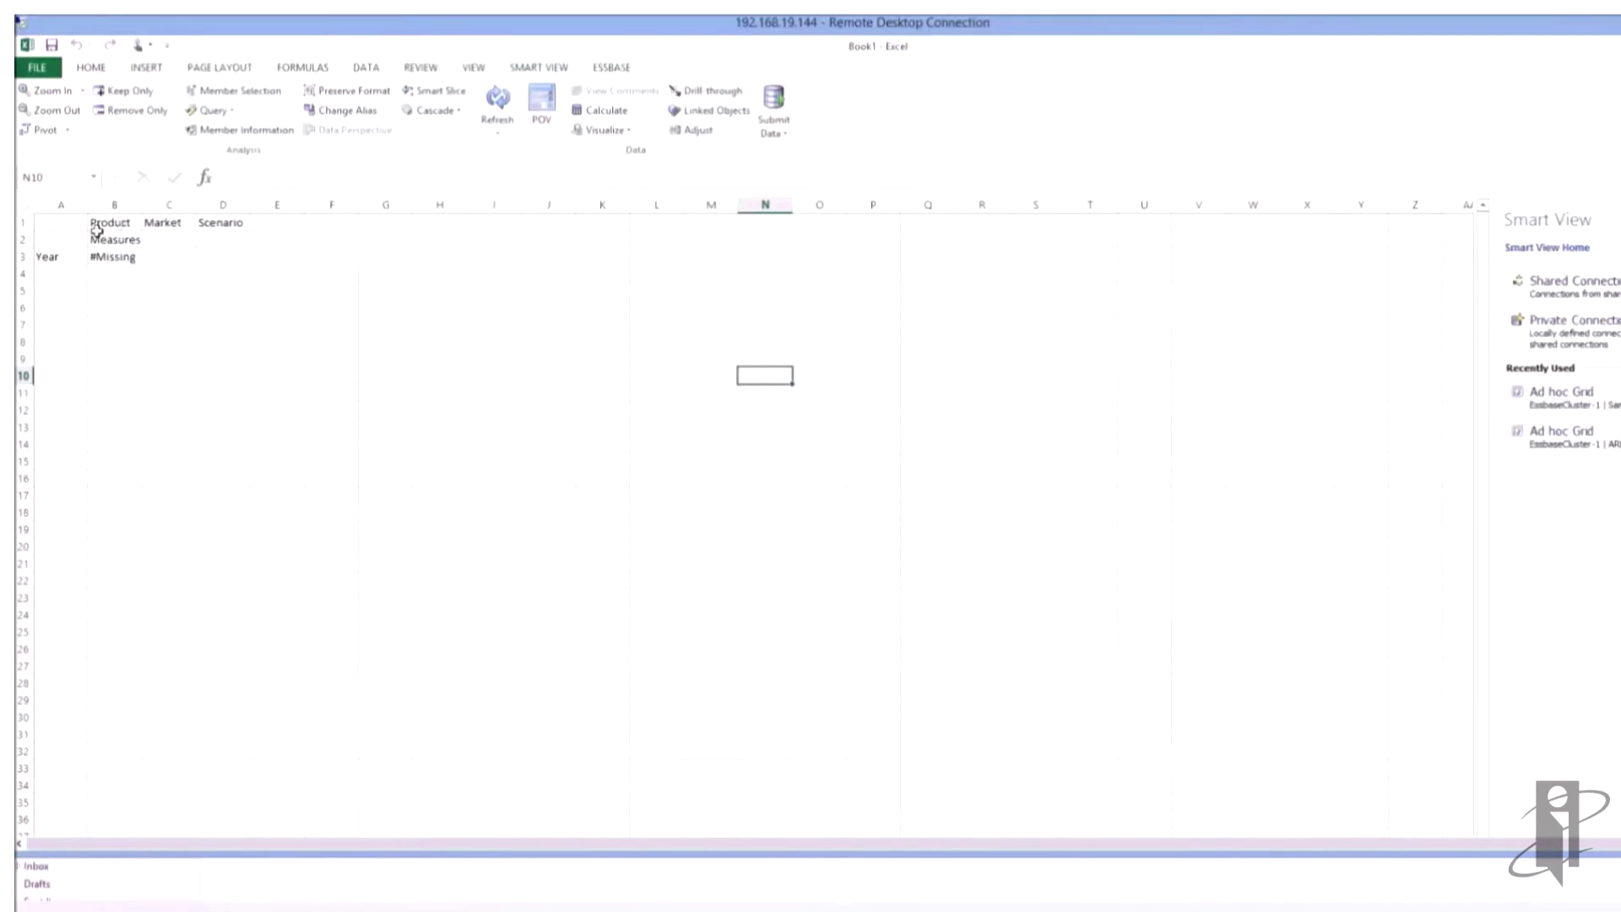
Pivot Product into the rows at A3 and switch the alias table to OldNames.
click(118, 223)
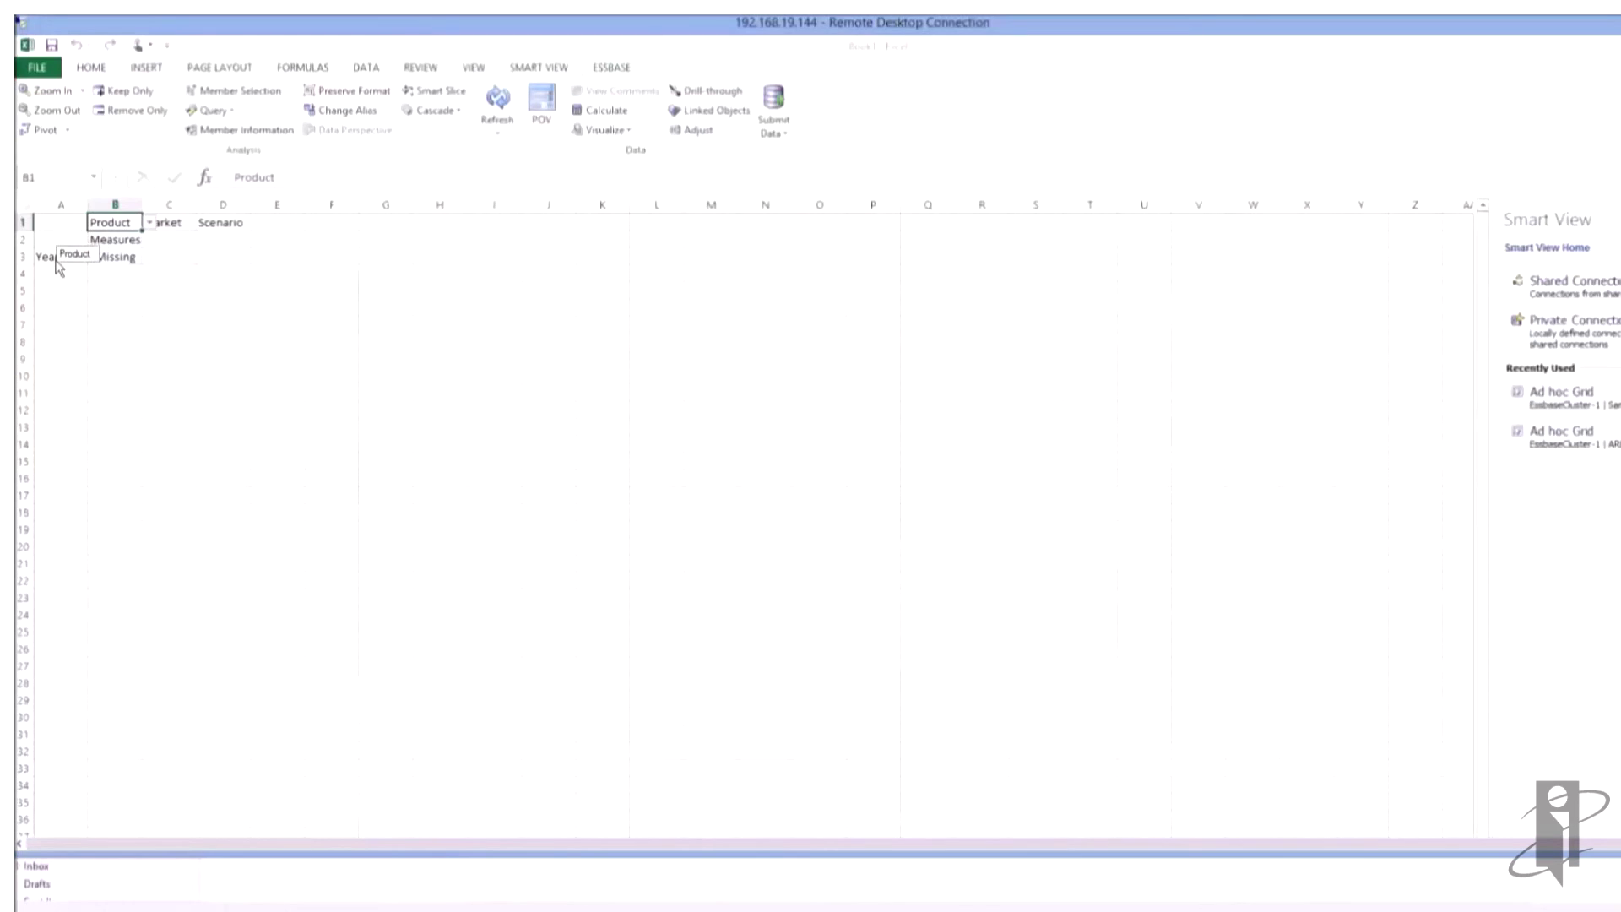
drag(57, 266, 56, 260)
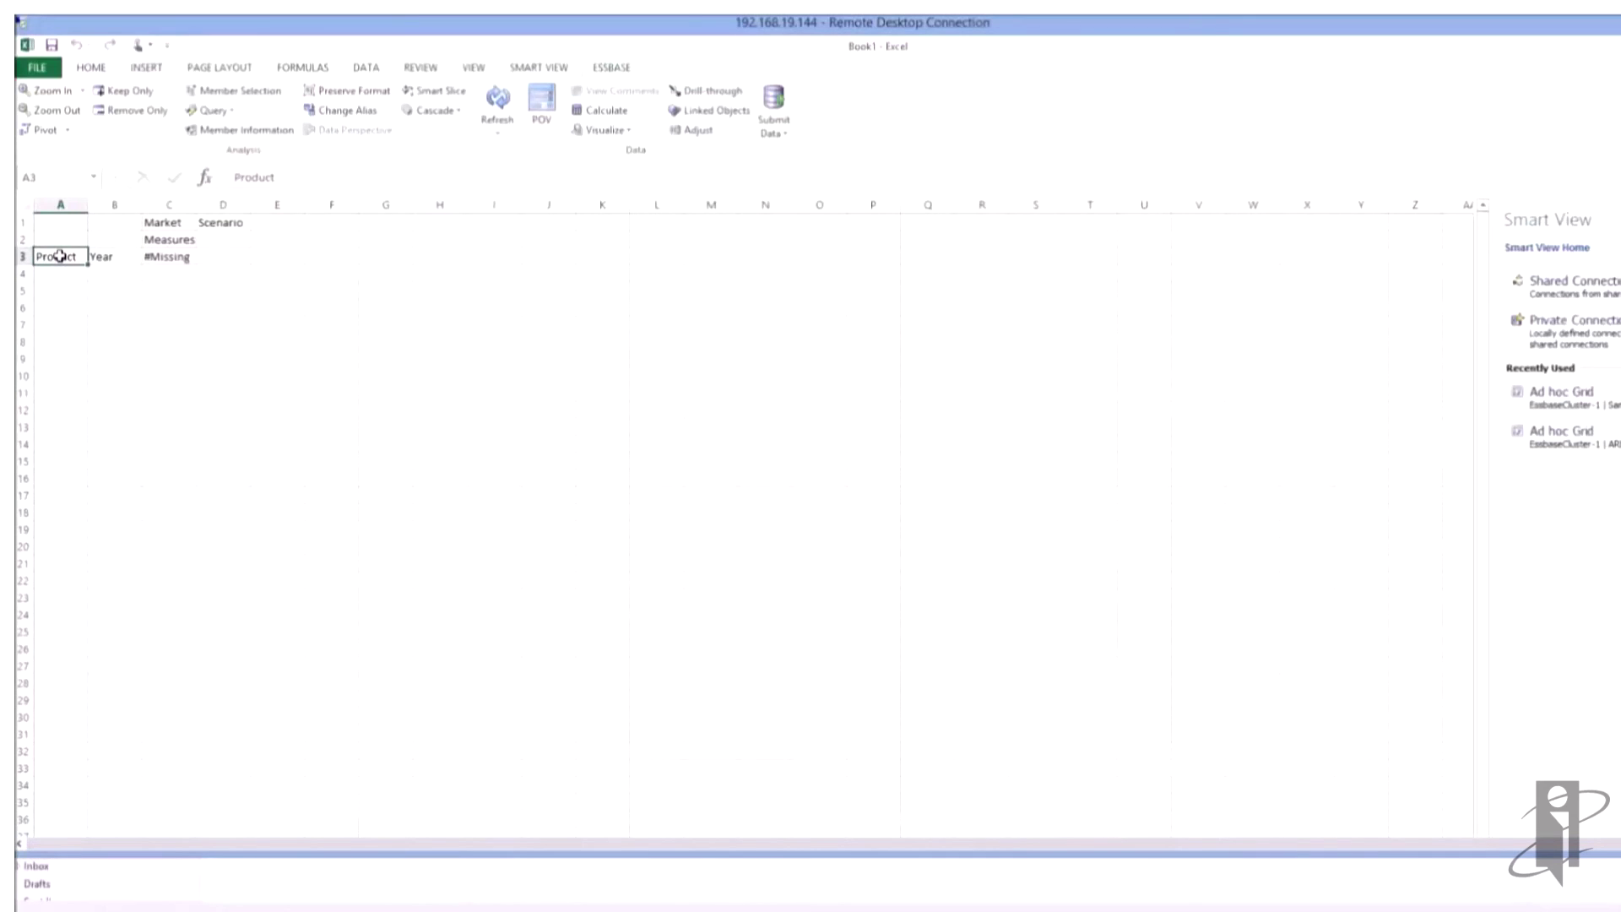
click(341, 114)
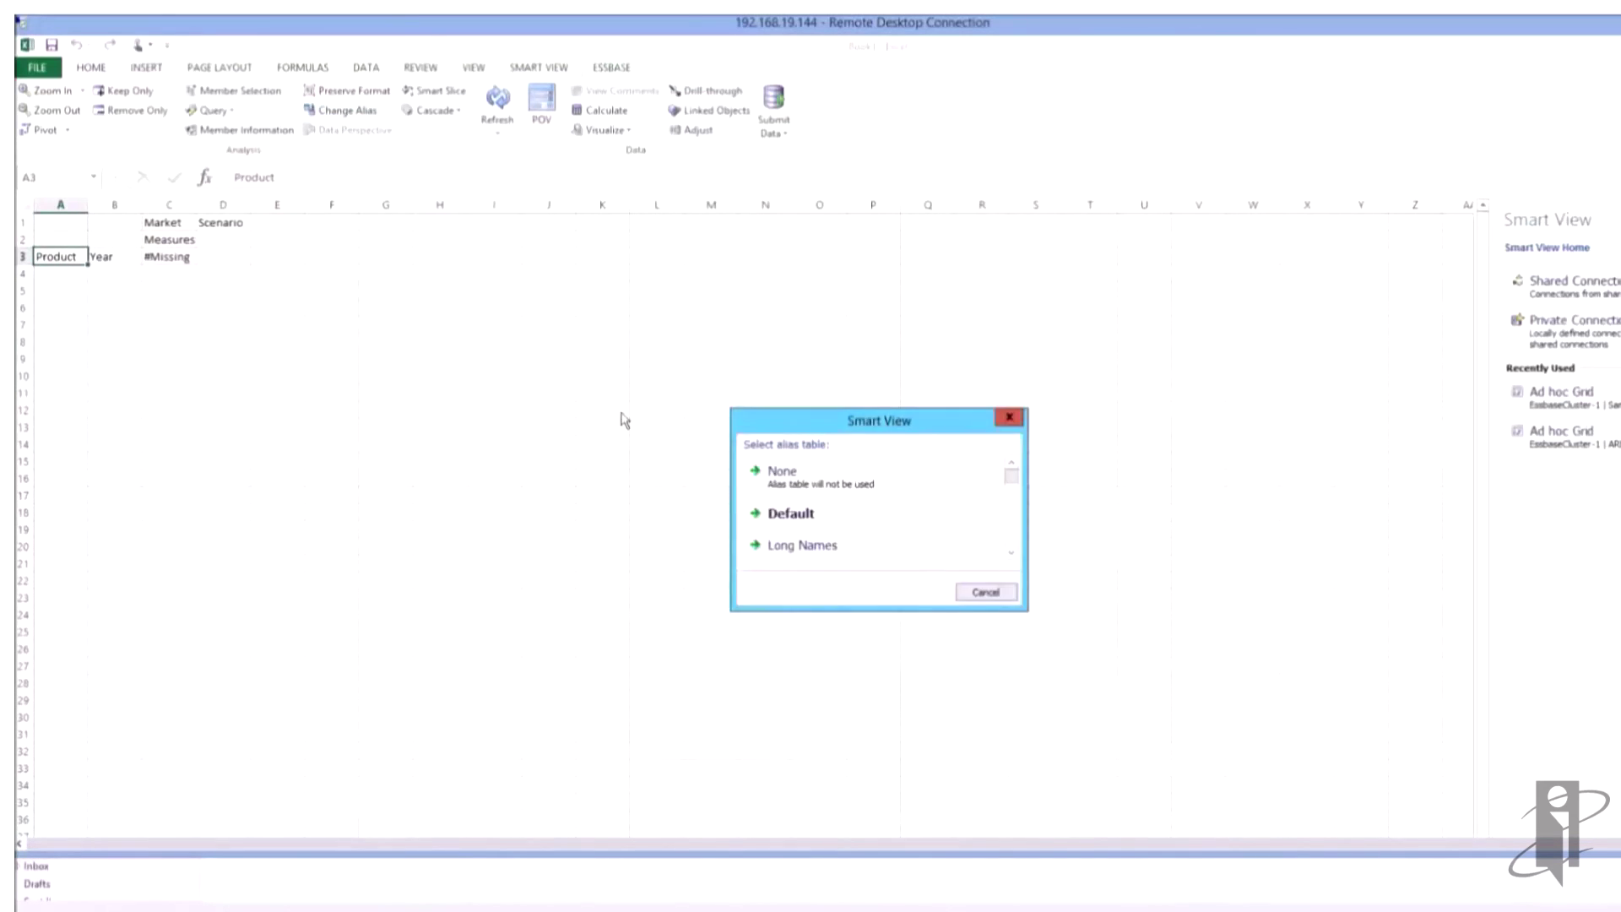
click(1012, 557)
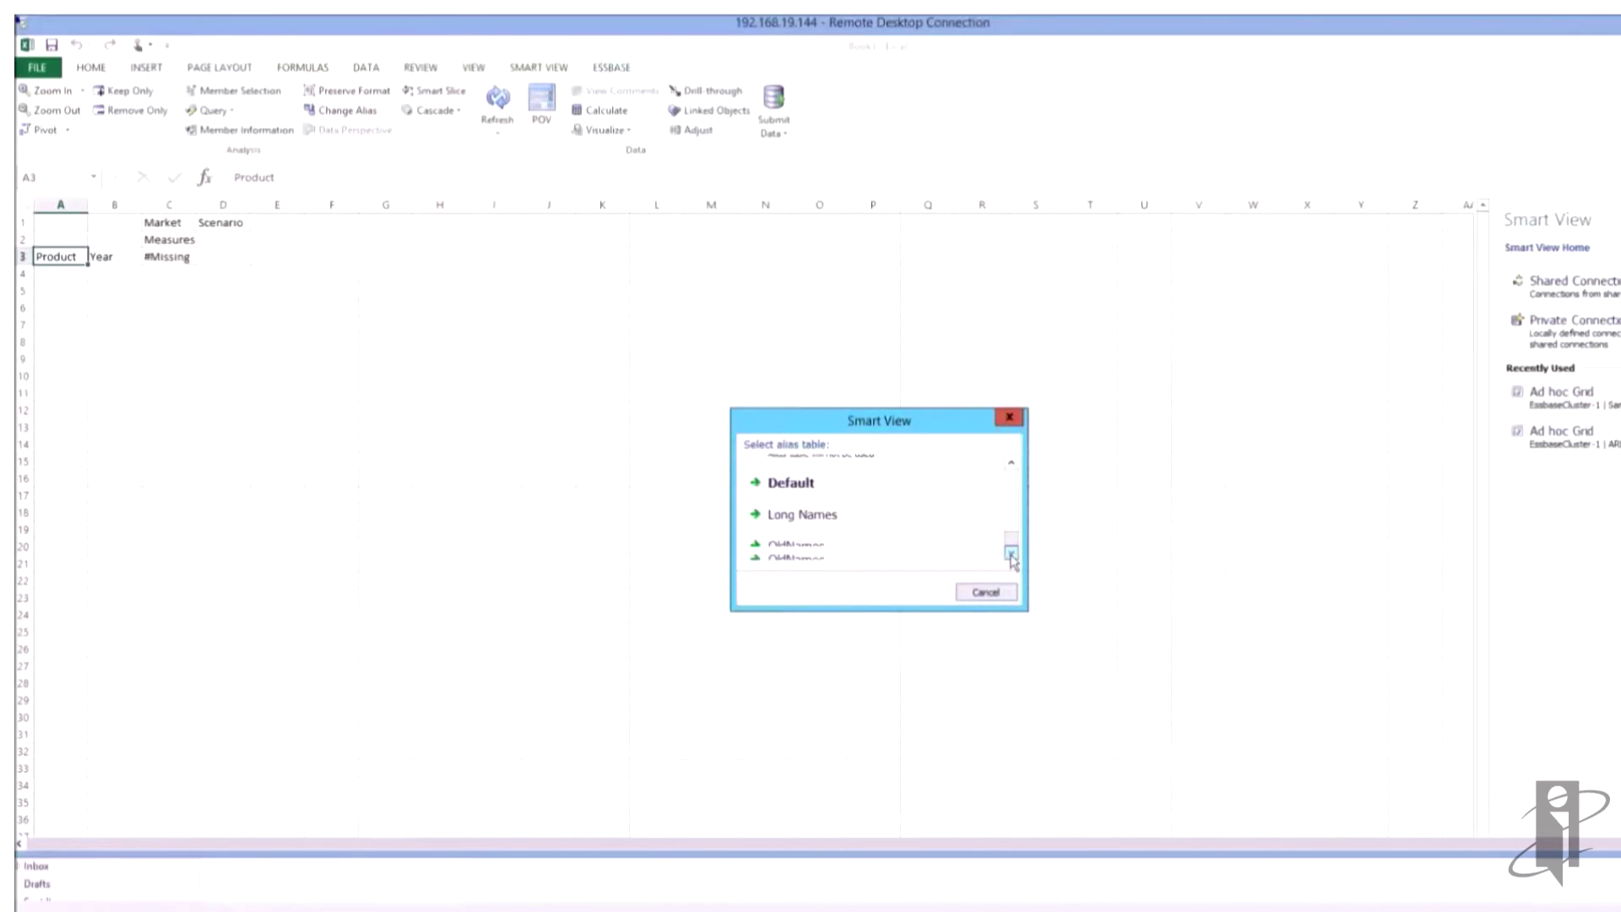
click(803, 557)
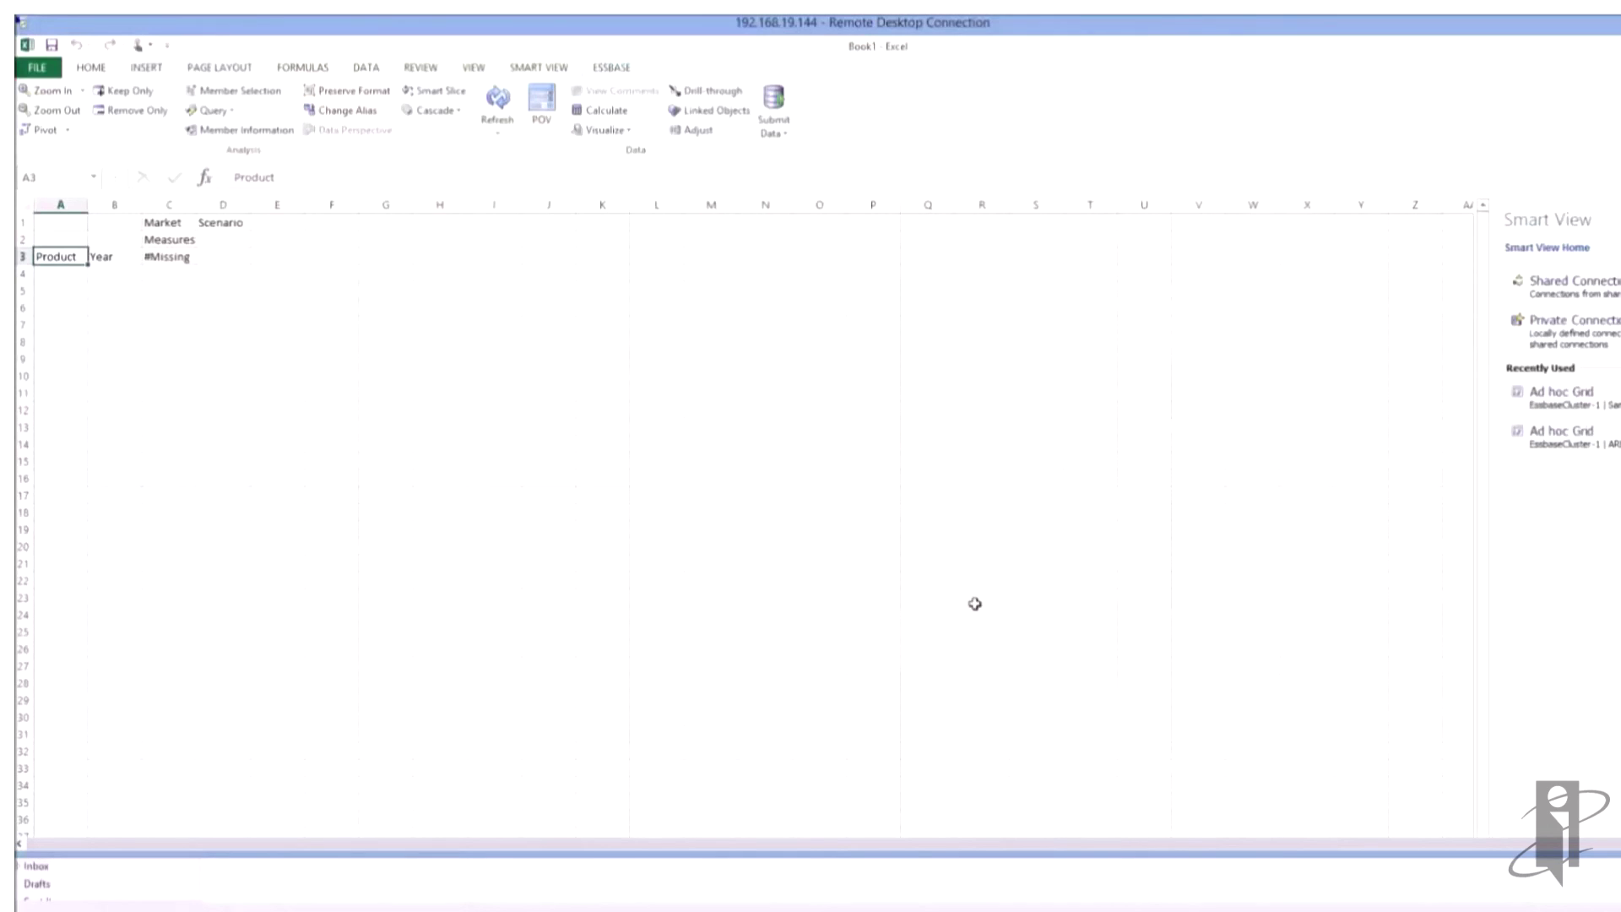
Drill into Product and Colas, autofit column A, and select A3:A8.
double_click(57, 254)
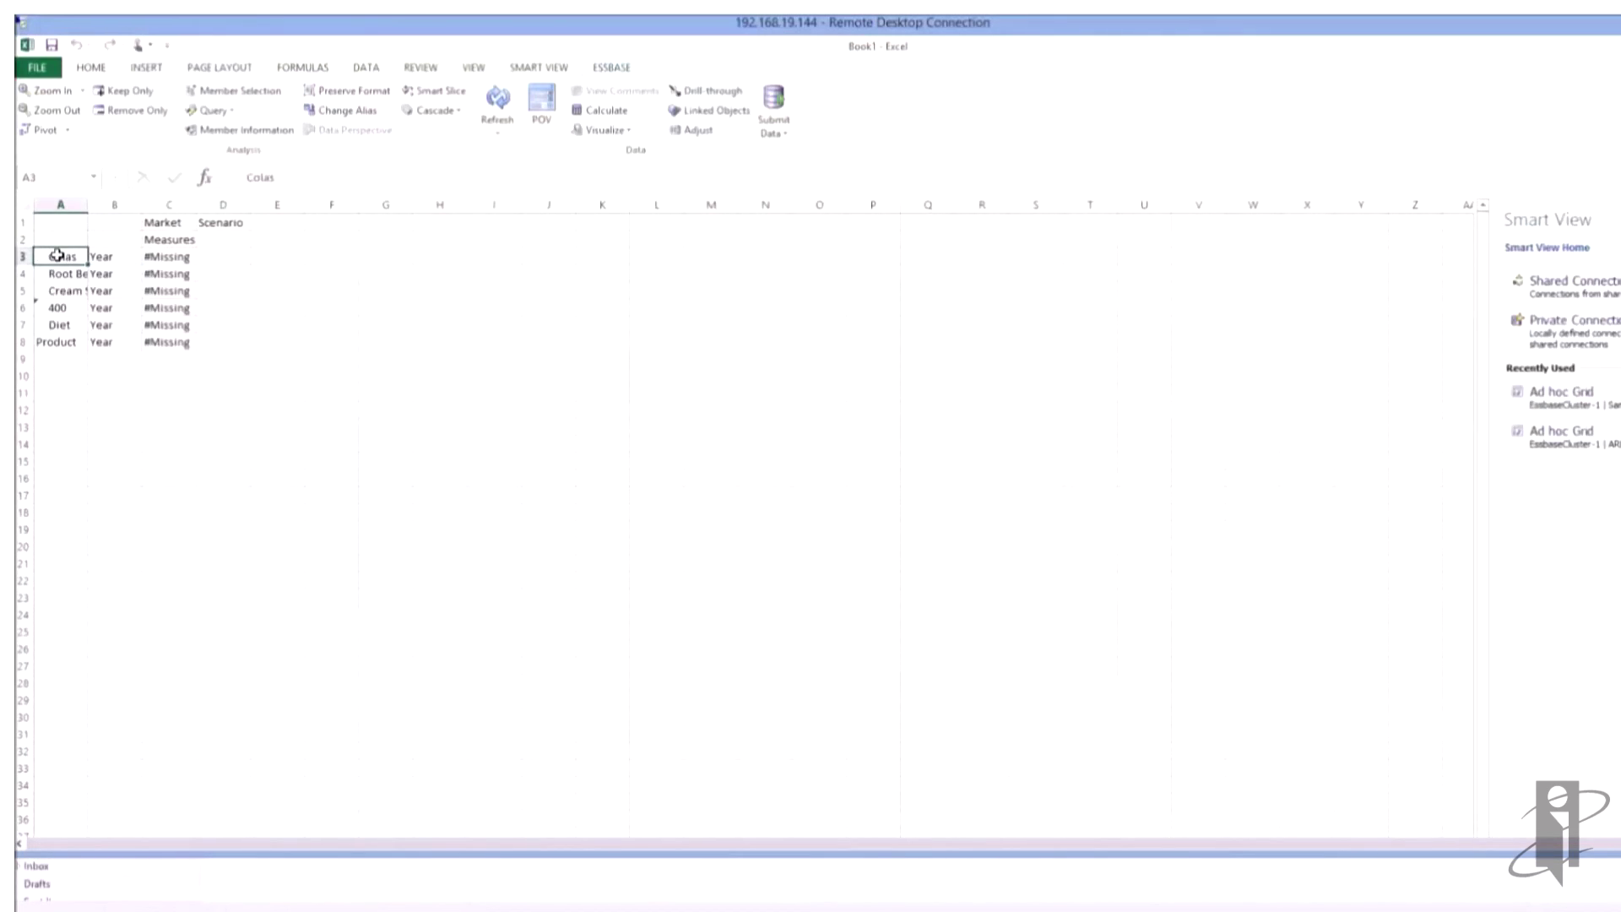
drag(87, 203, 87, 202)
double_click(87, 203)
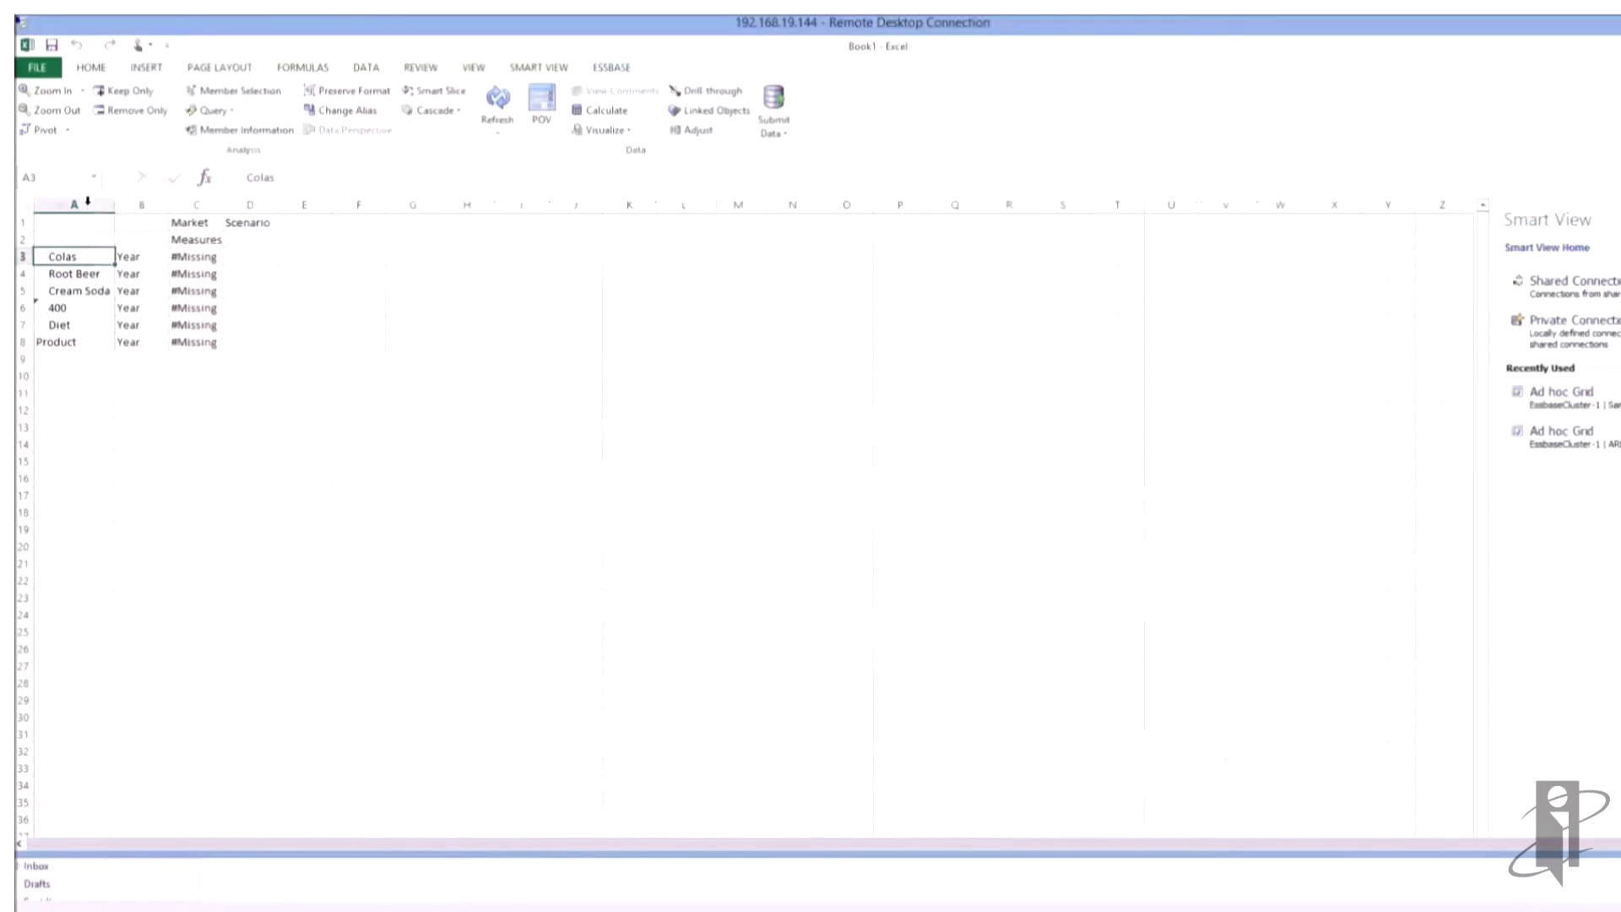
double_click(79, 257)
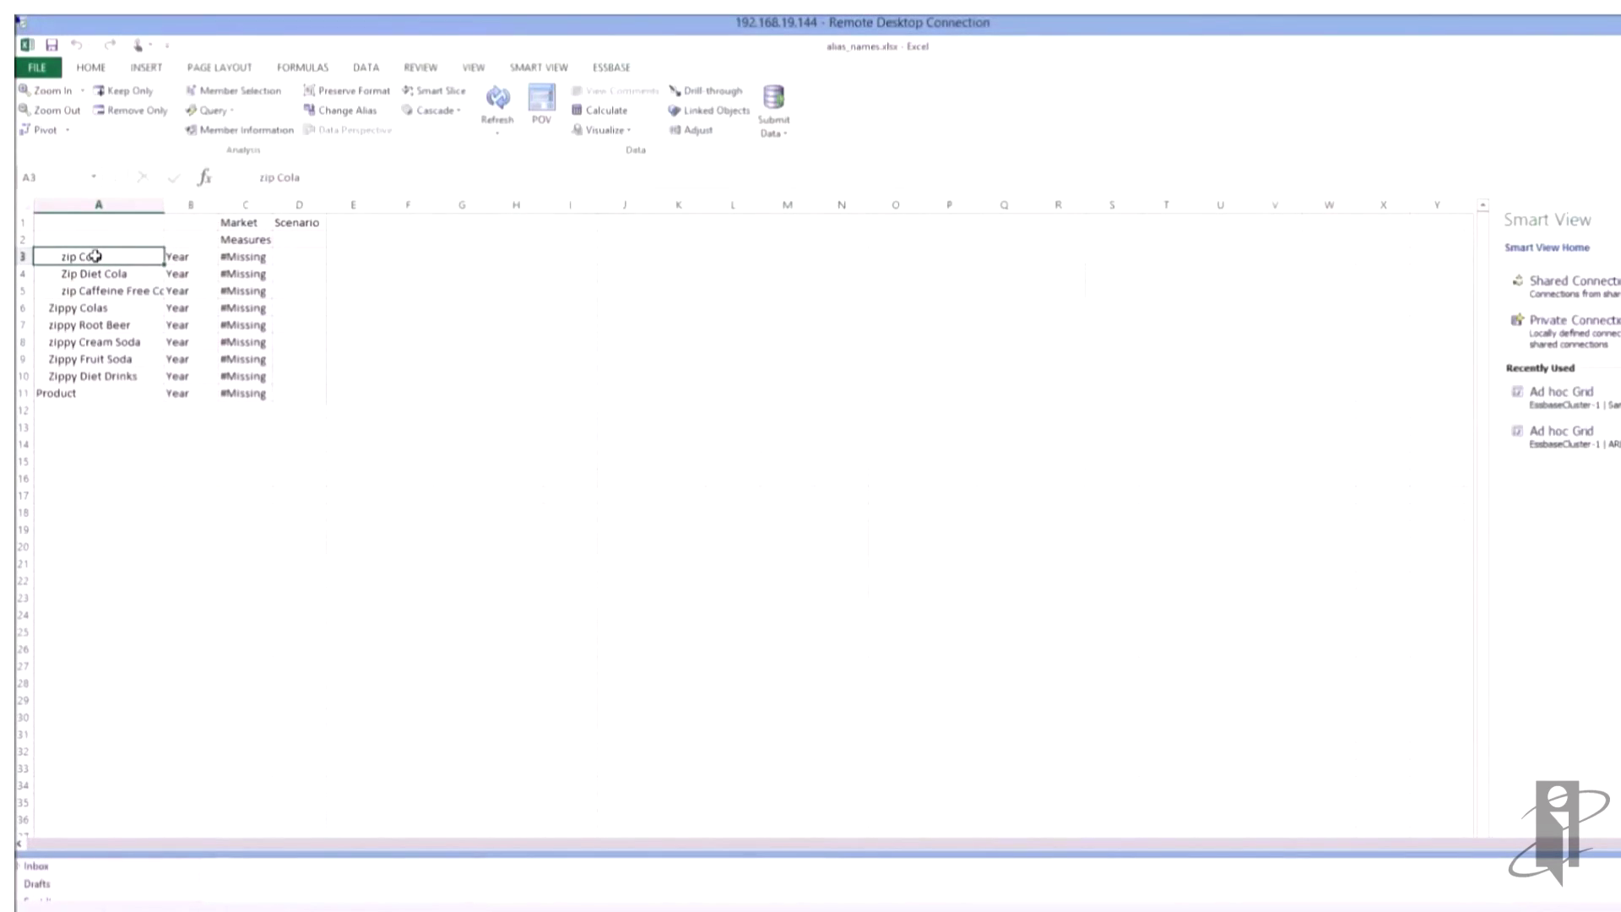
drag(106, 329, 111, 377)
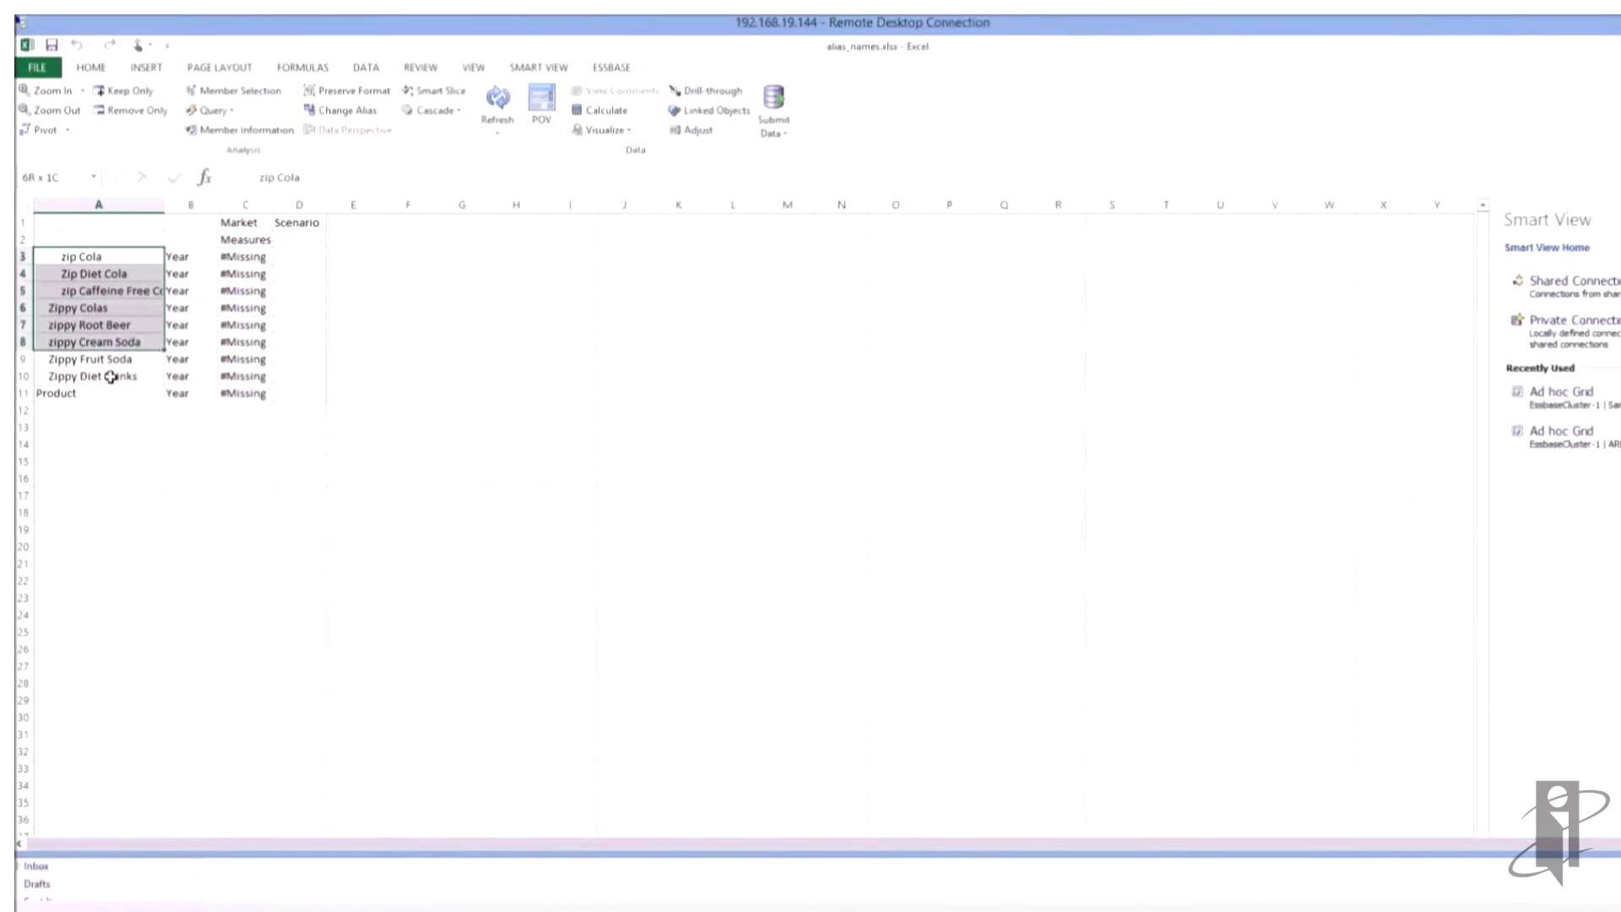